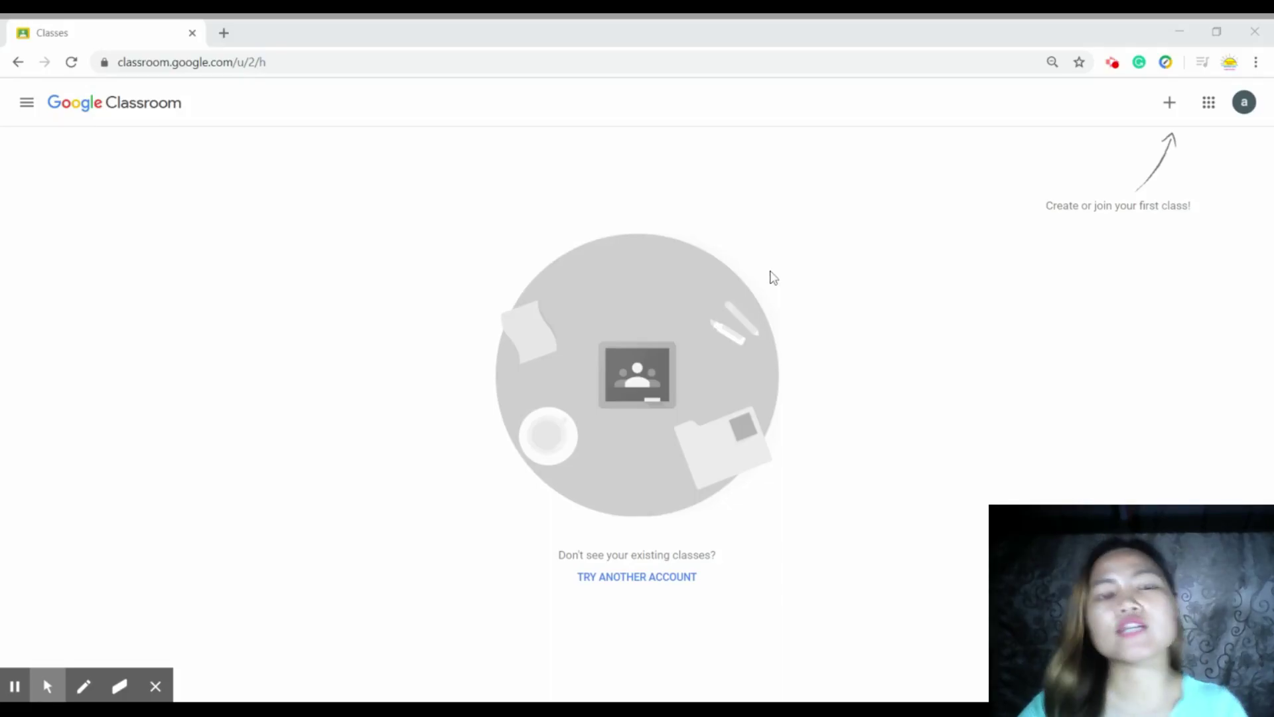
# - Create a class named for the teacher, with section Sampaguita, subject English 6 and room A
pyautogui.click(1168, 107)
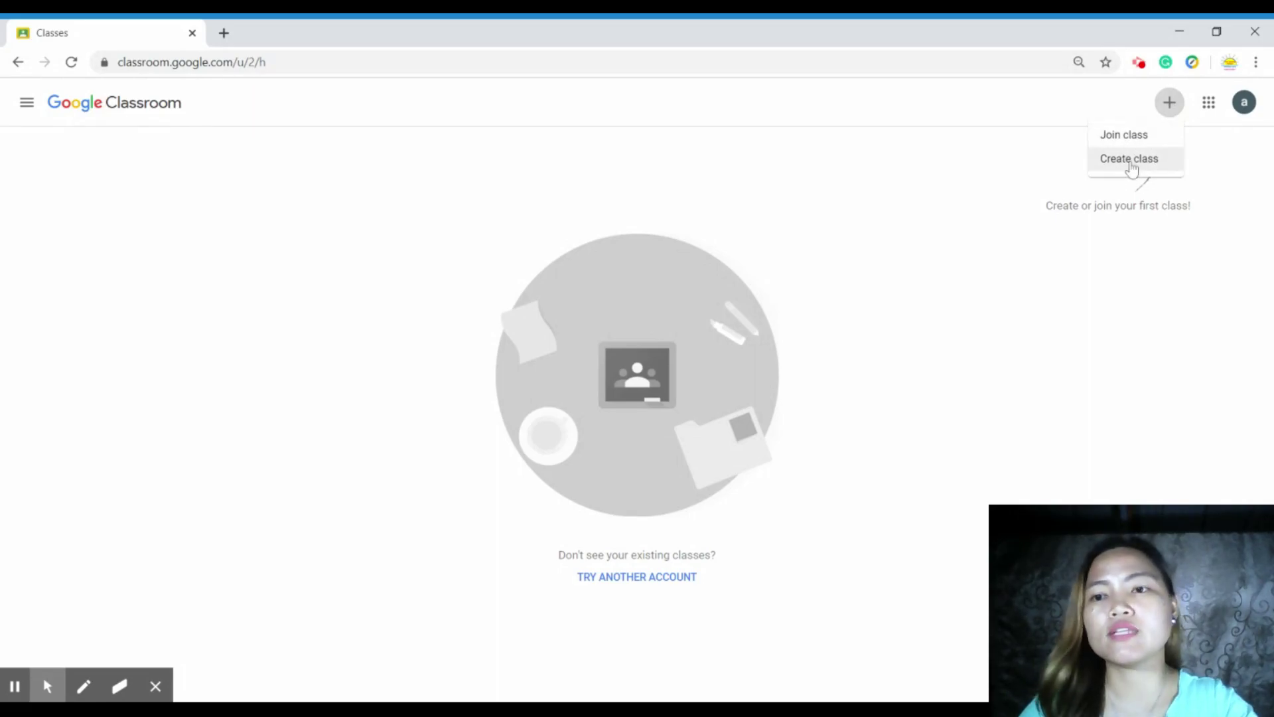
pyautogui.click(1132, 161)
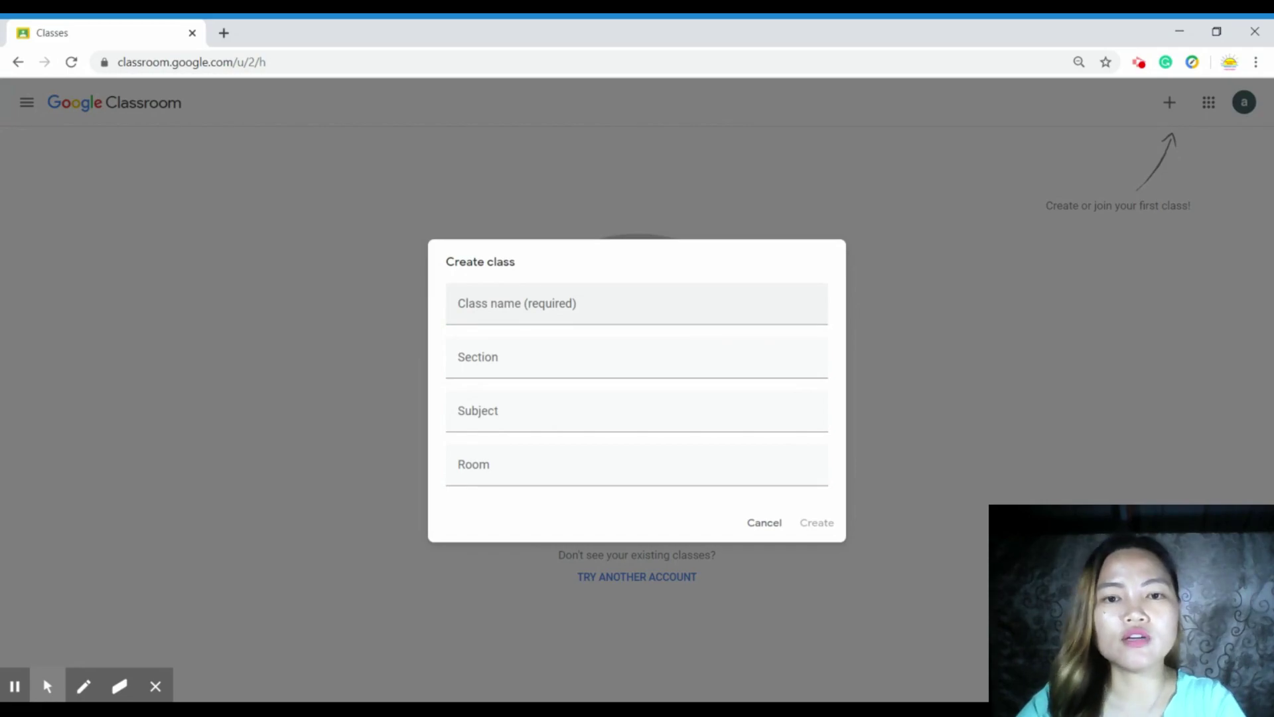
pyautogui.click(459, 308)
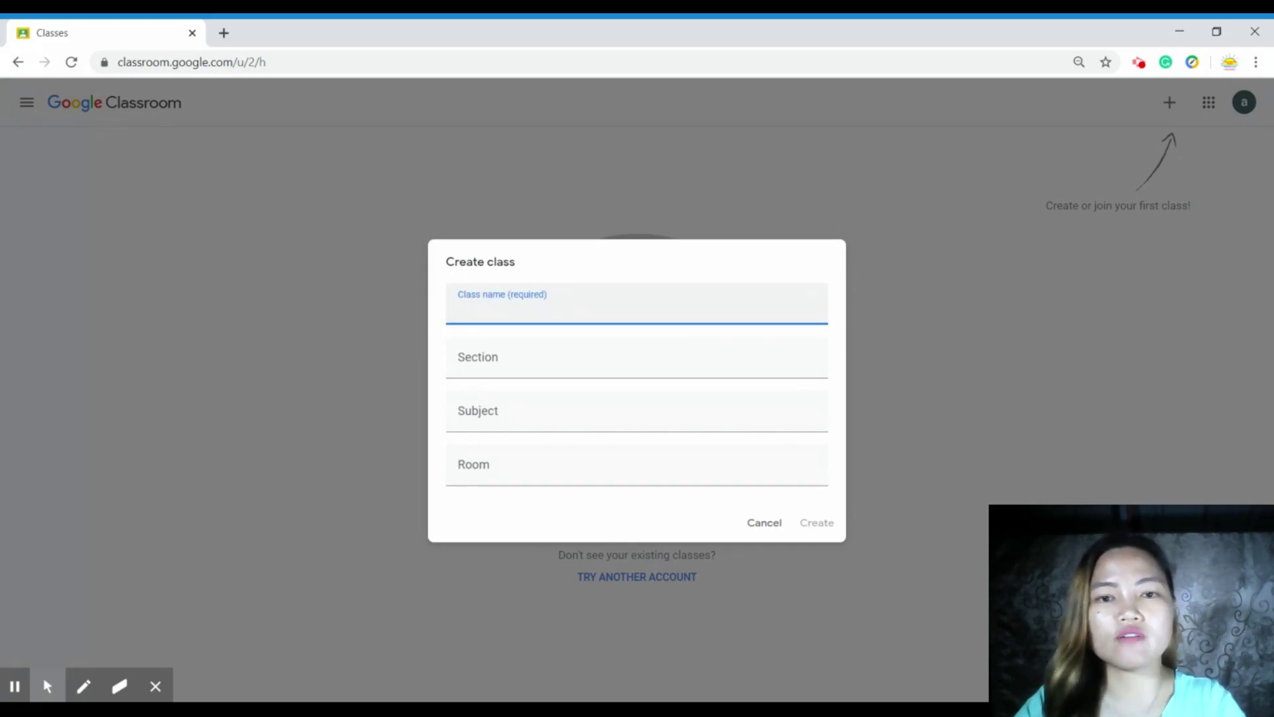
pyautogui.write("Ma'am Aileen Class")
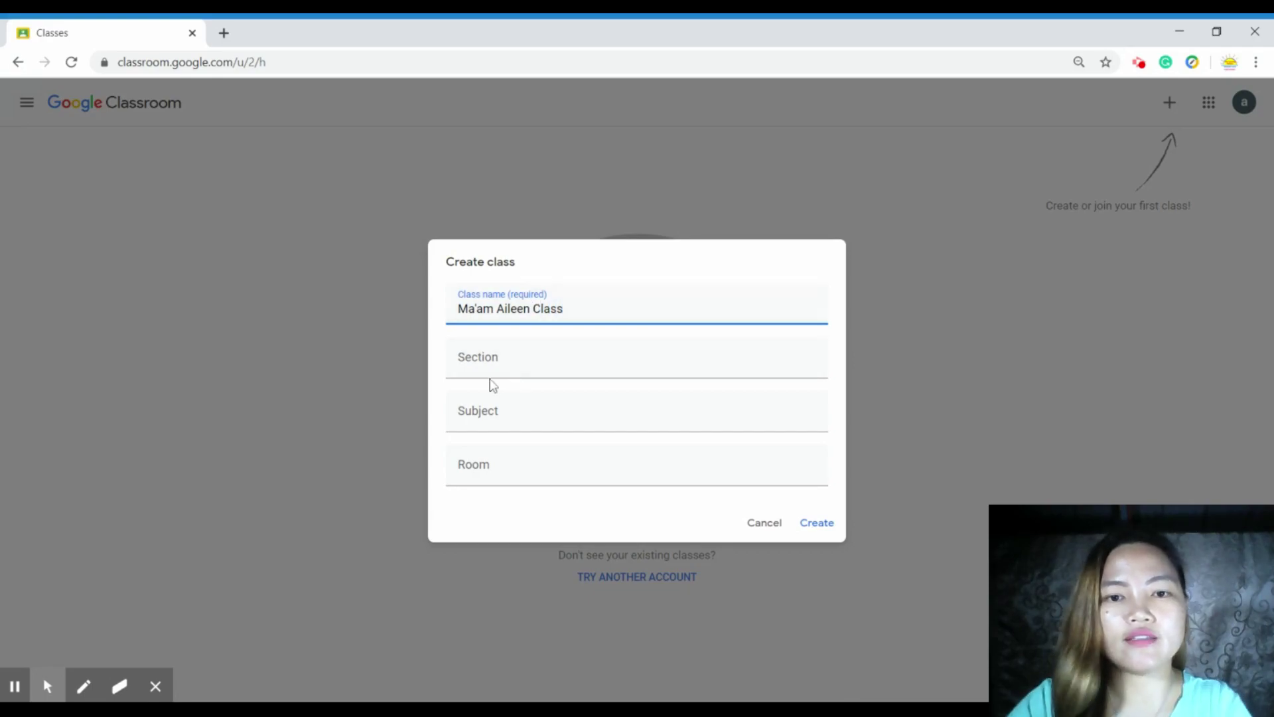
pyautogui.click(489, 376)
pyautogui.write('Sampaguita')
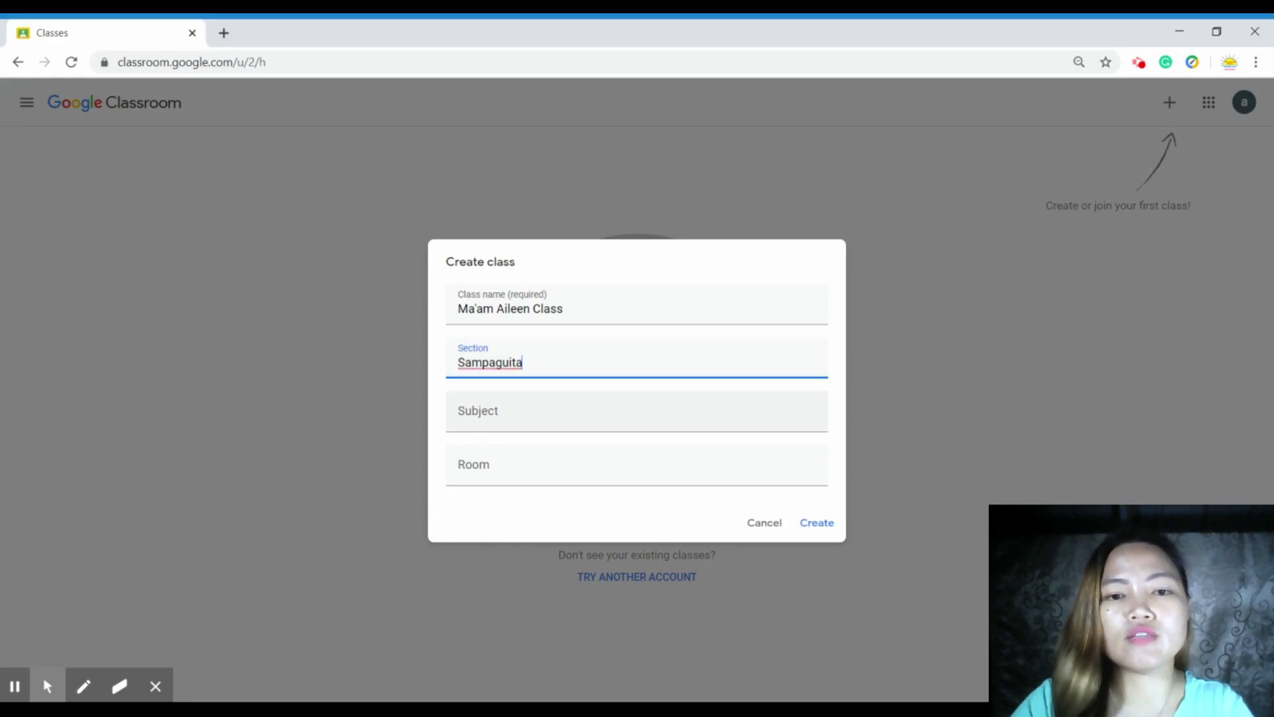
pyautogui.press('Tab')
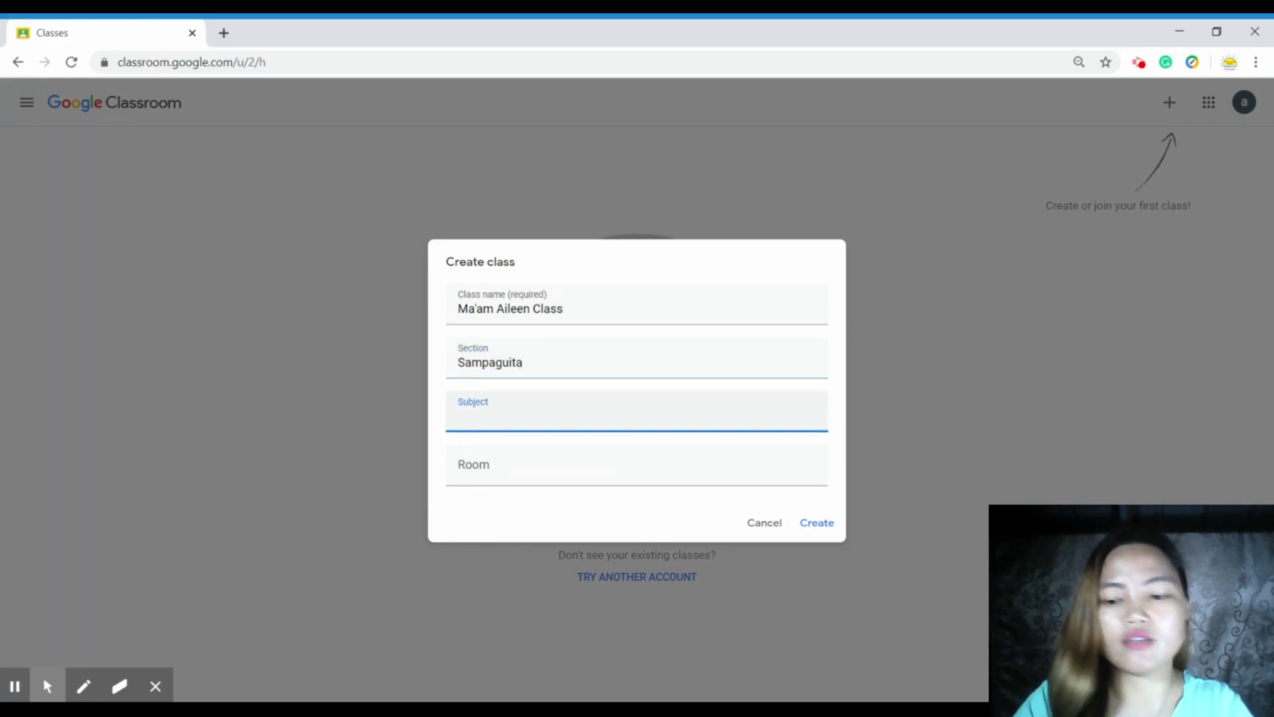
pyautogui.write('English 6')
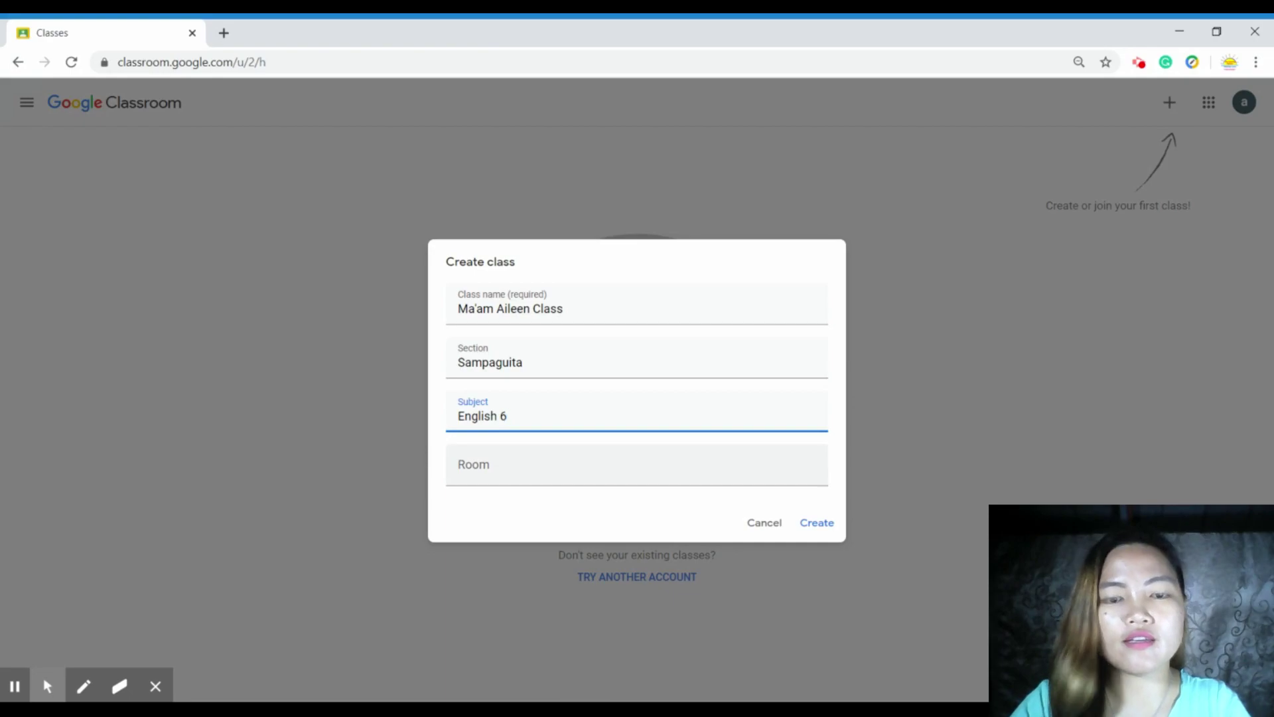
pyautogui.click(465, 470)
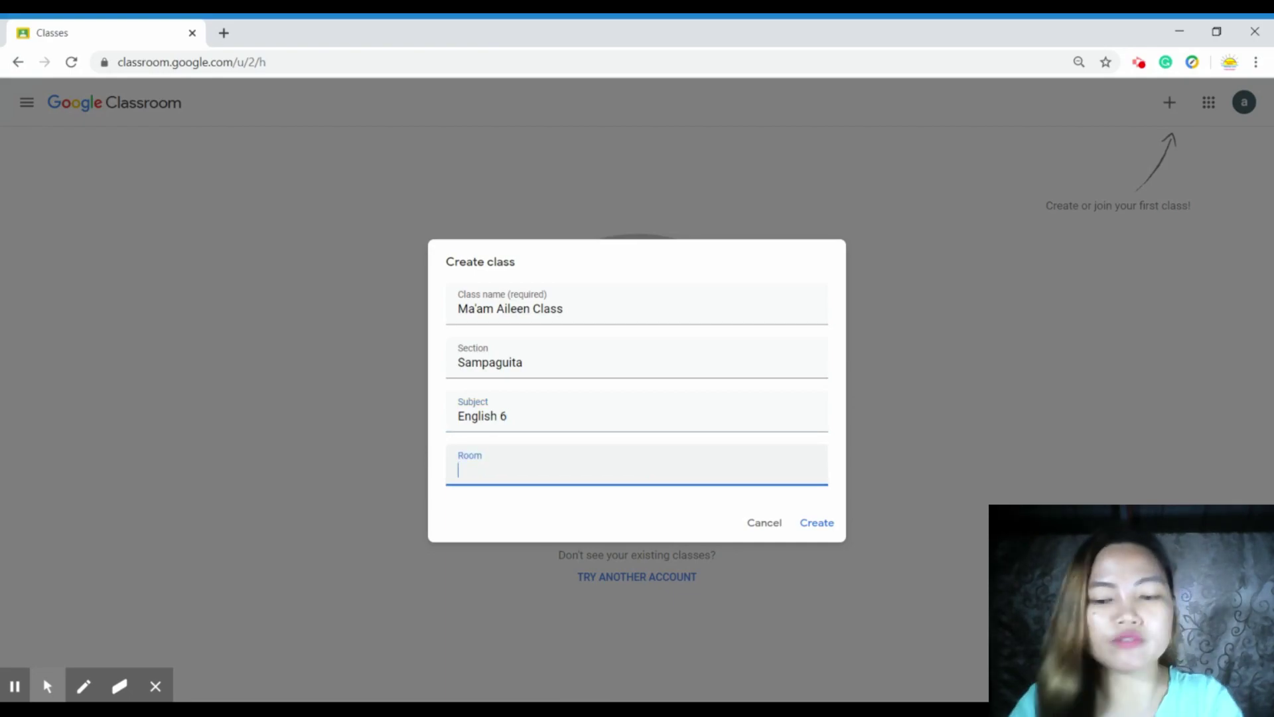
pyautogui.click(817, 522)
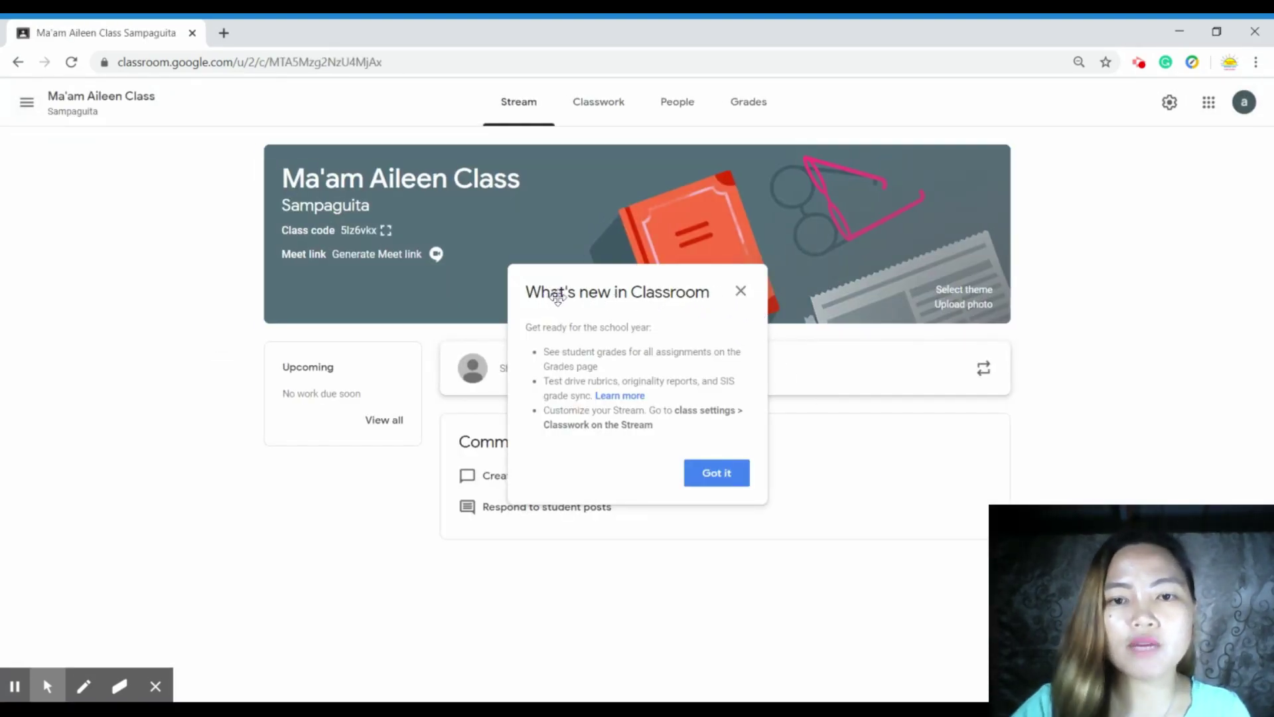
# - Dismiss the what's-new notice and pick the green phone-and-notes banner theme
pyautogui.click(721, 482)
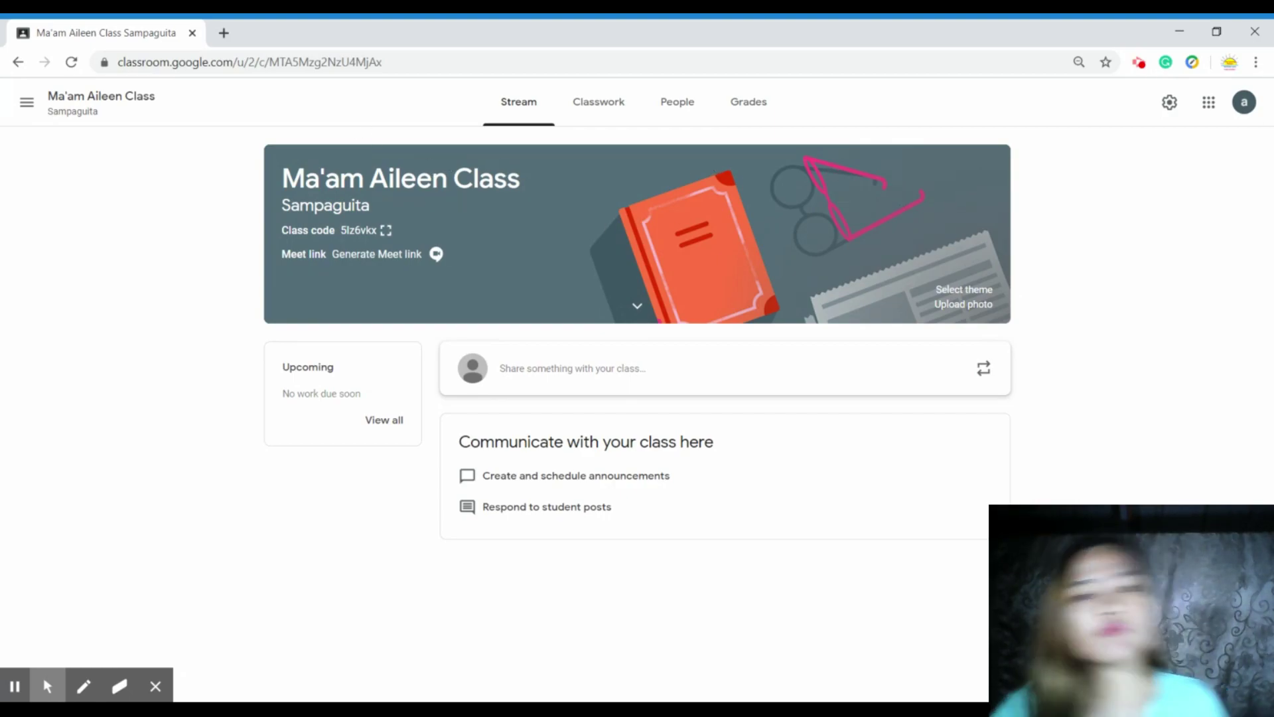
pyautogui.click(964, 289)
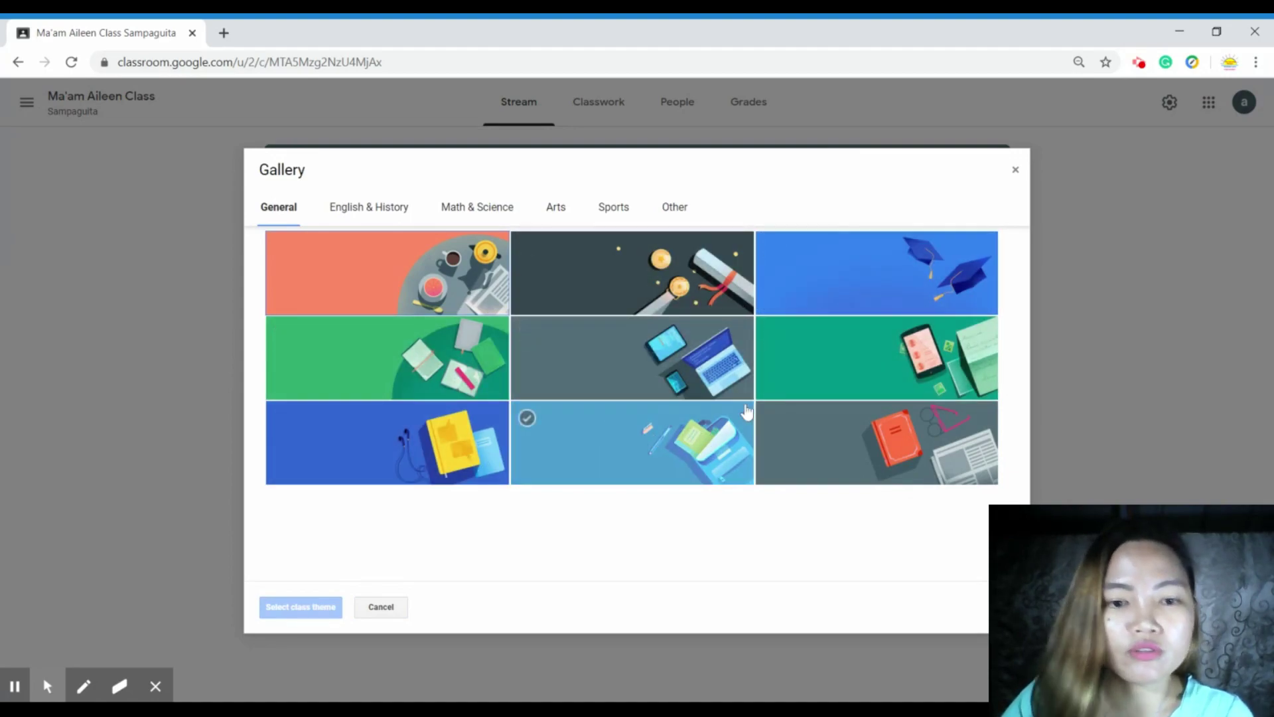
pyautogui.click(845, 378)
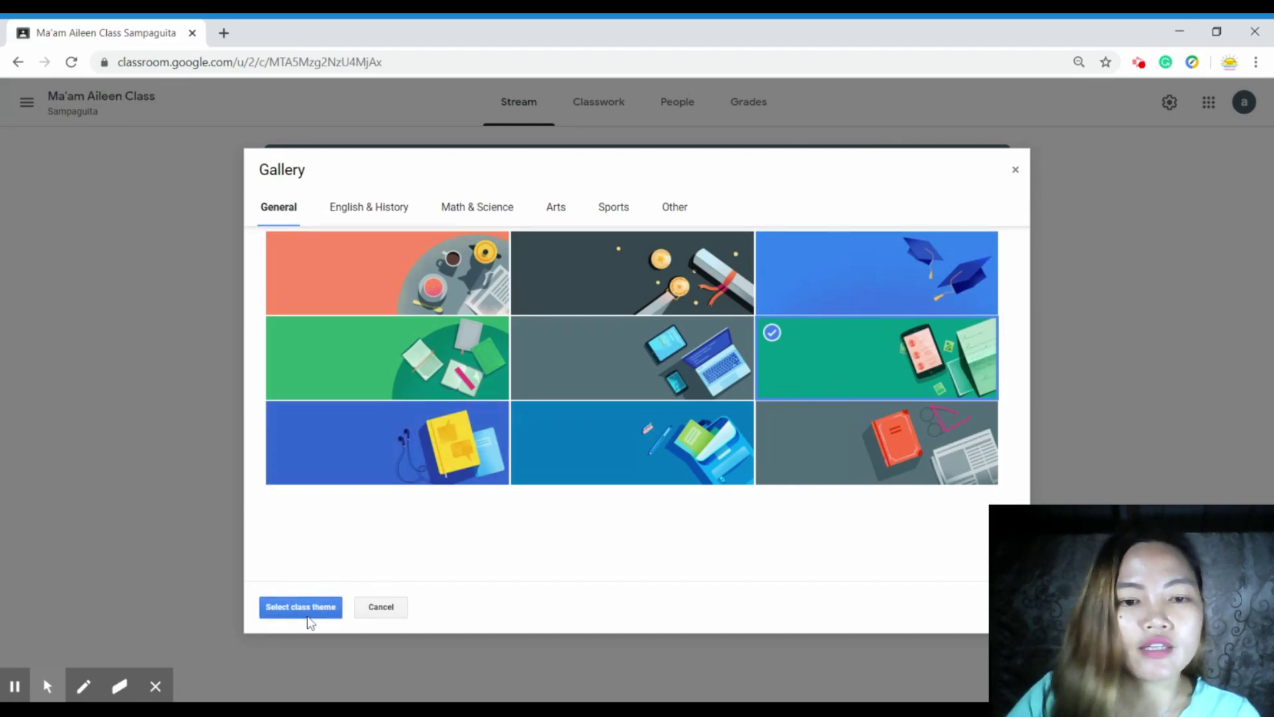
pyautogui.click(310, 616)
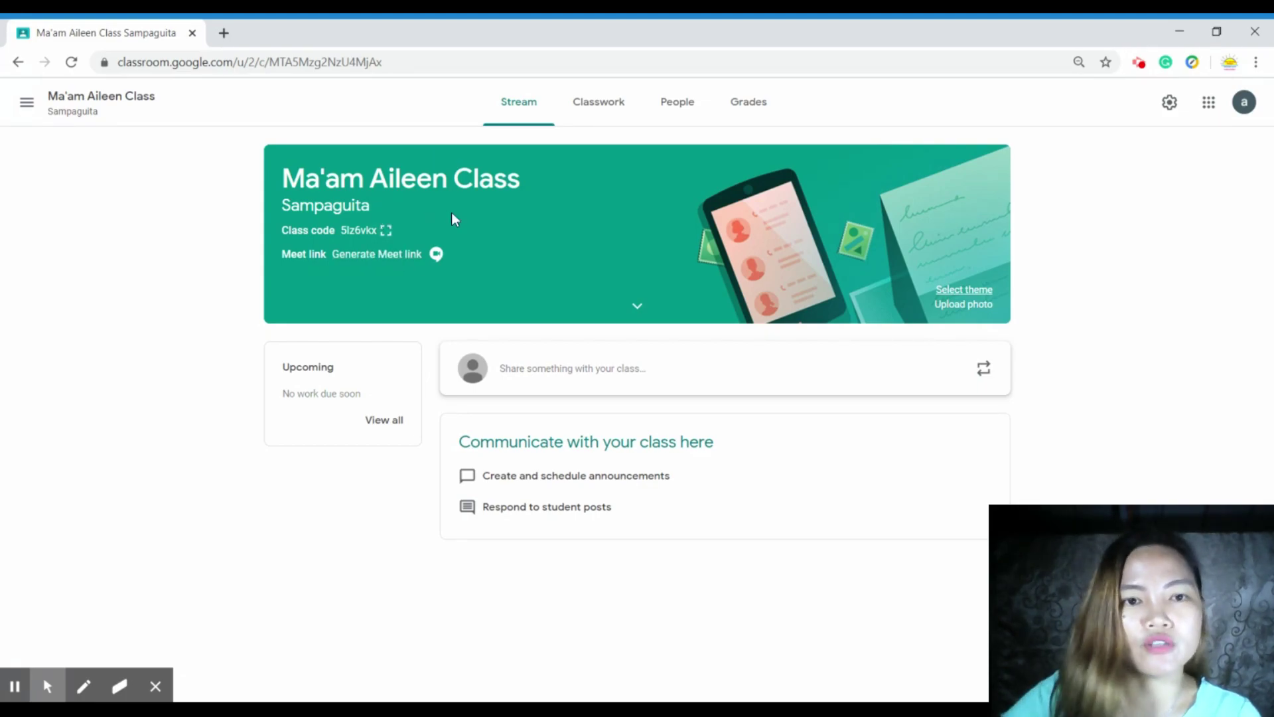
pyautogui.click(962, 306)
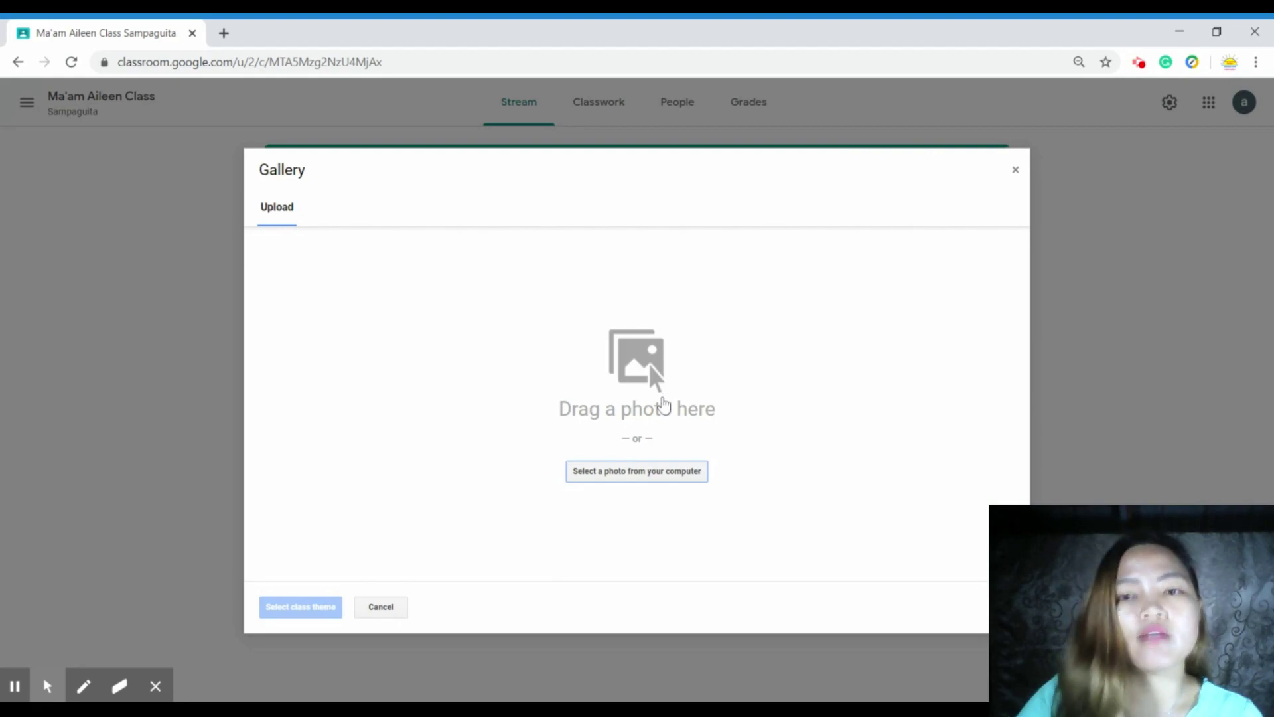
pyautogui.click(1015, 171)
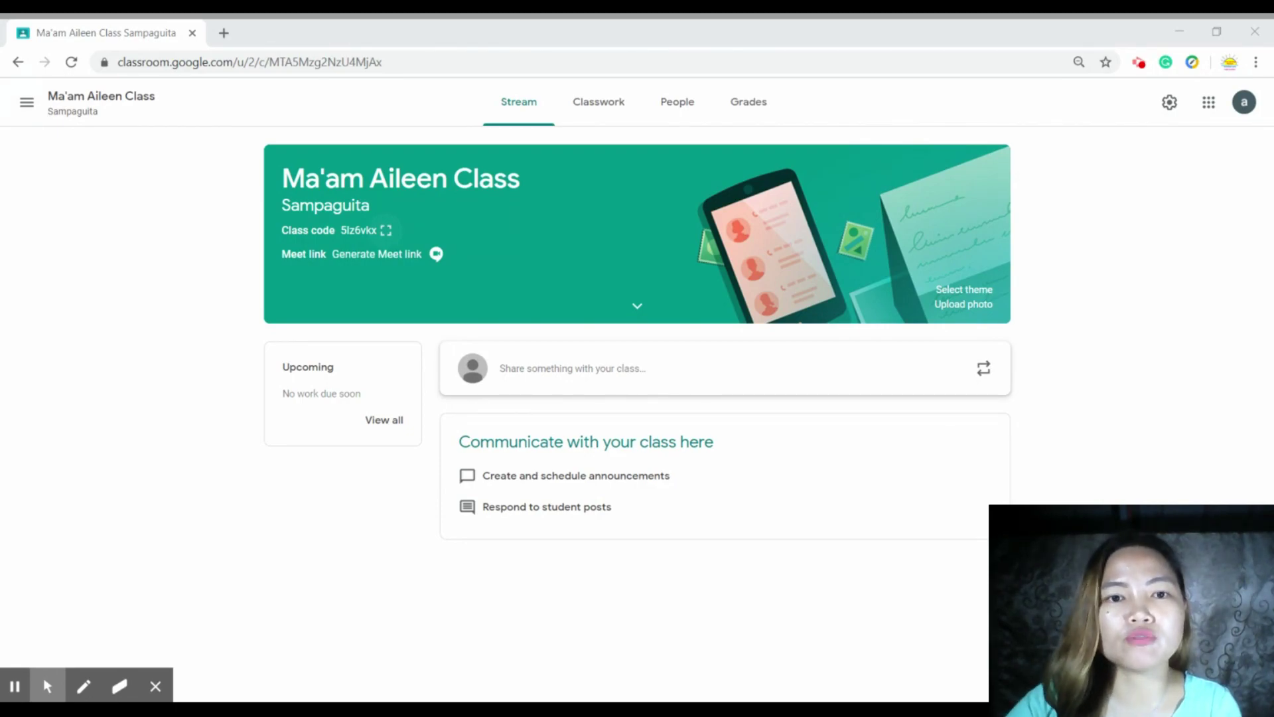
pyautogui.click(386, 230)
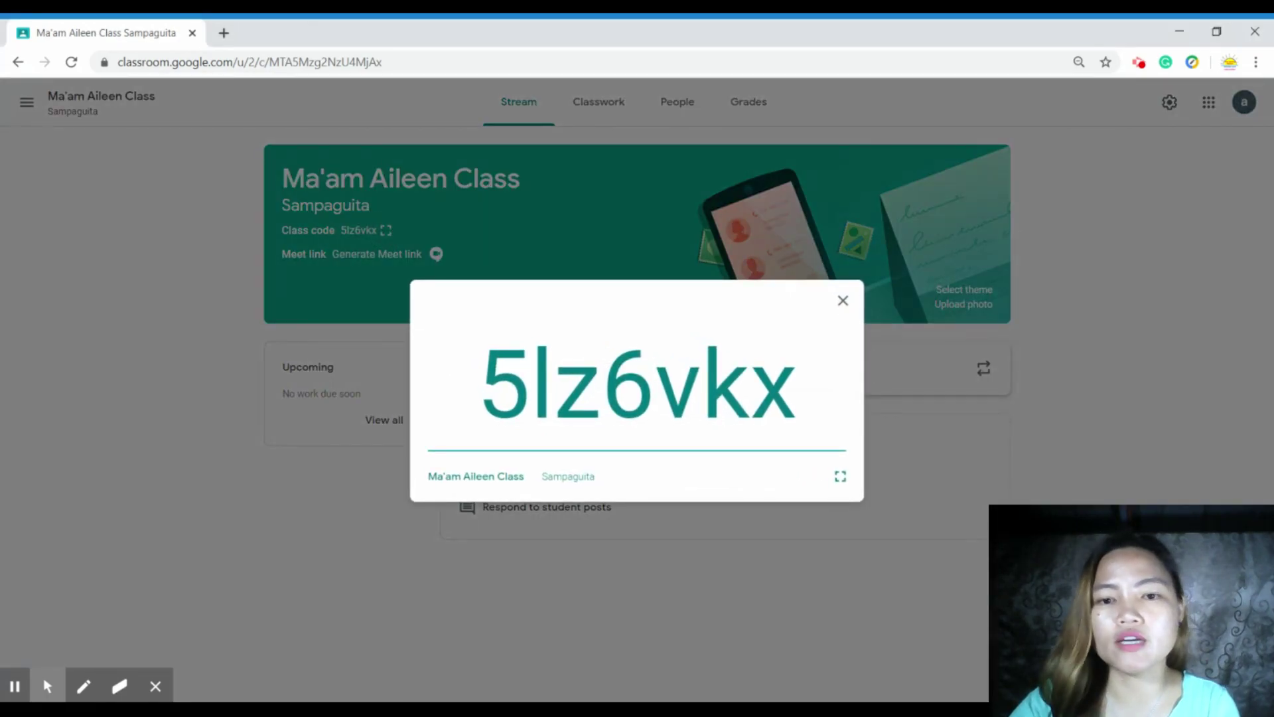
pyautogui.moveTo(806, 402); pyautogui.dragTo(477, 398)
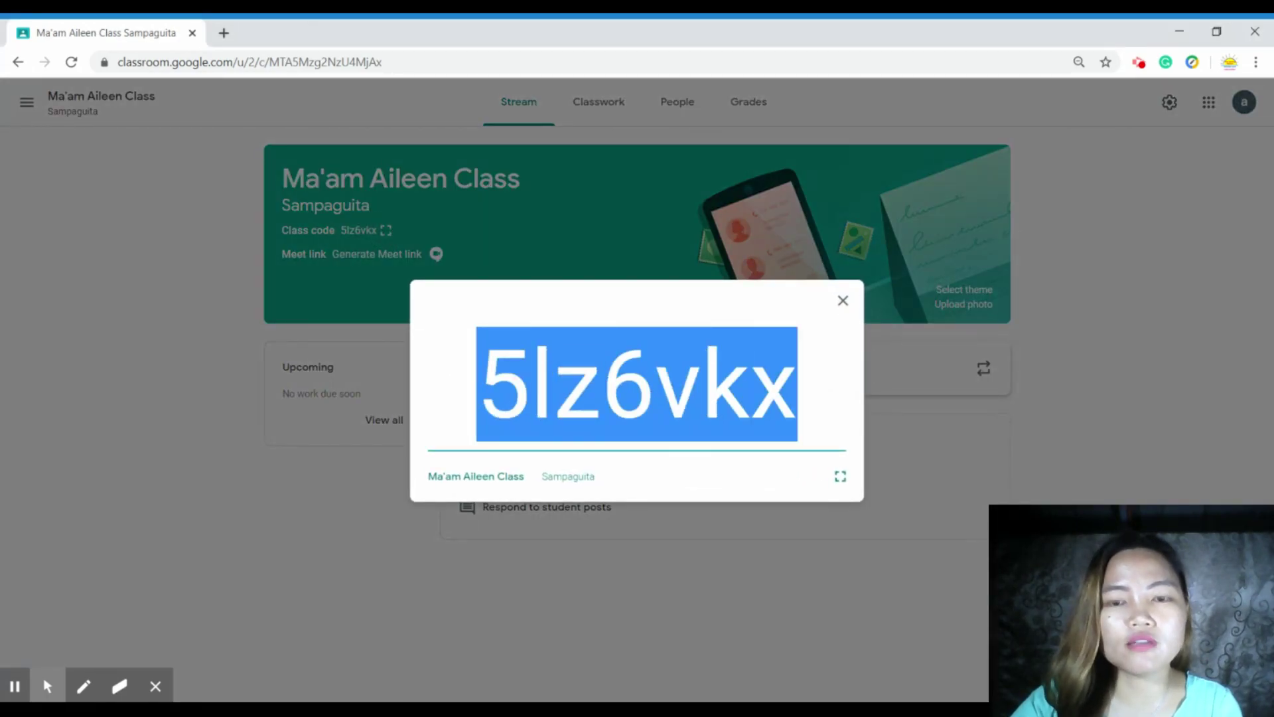
pyautogui.click(843, 300)
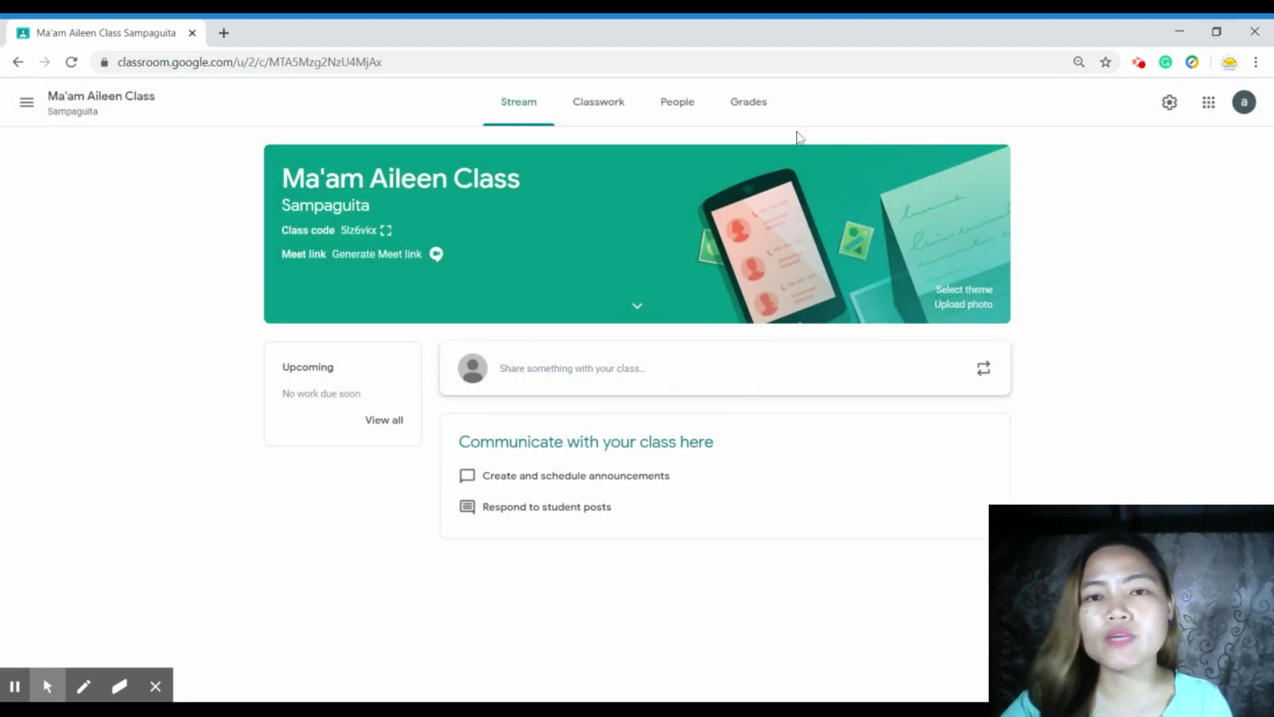
# - Invite a student by their e-mail address from the People page
pyautogui.click(687, 109)
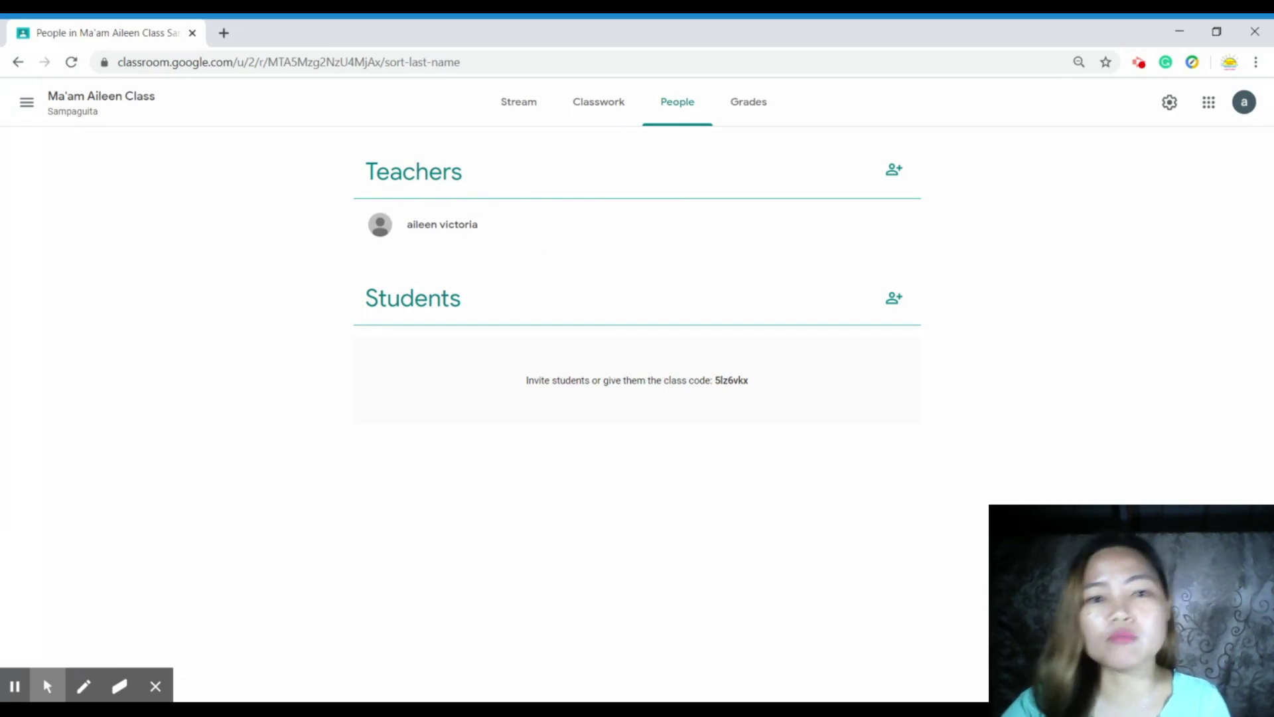
pyautogui.click(895, 302)
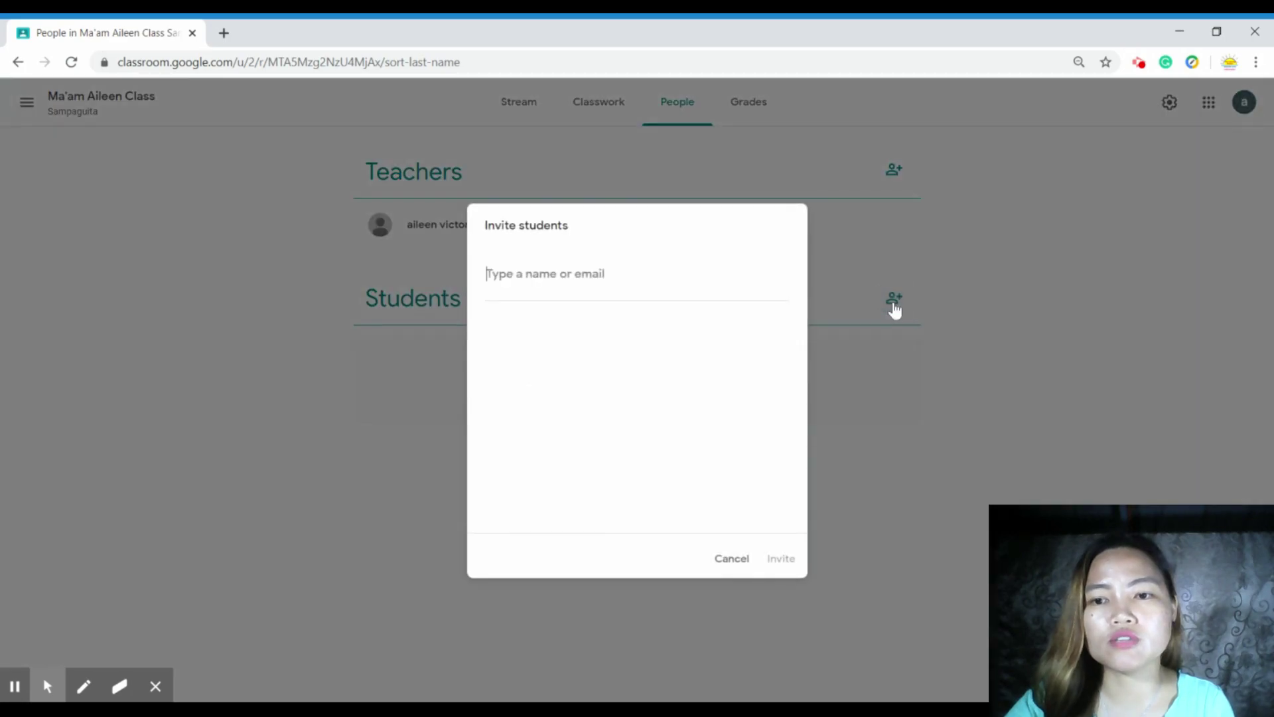
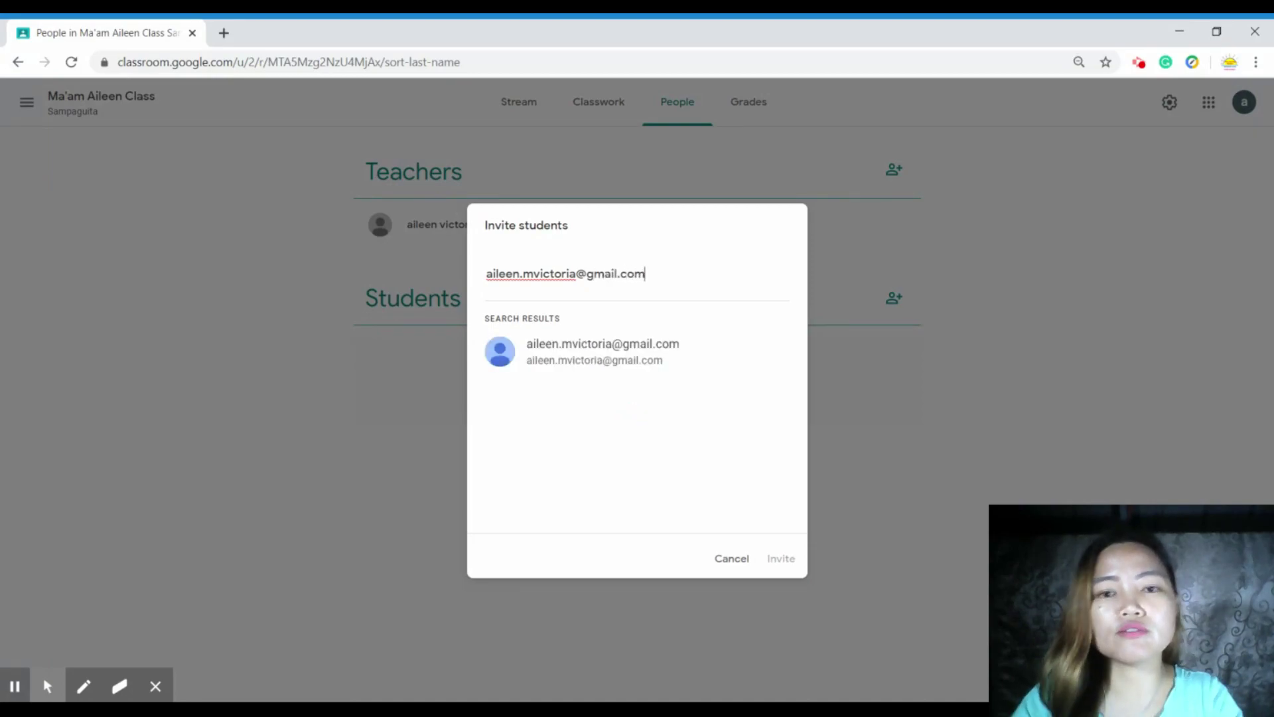
pyautogui.click(616, 347)
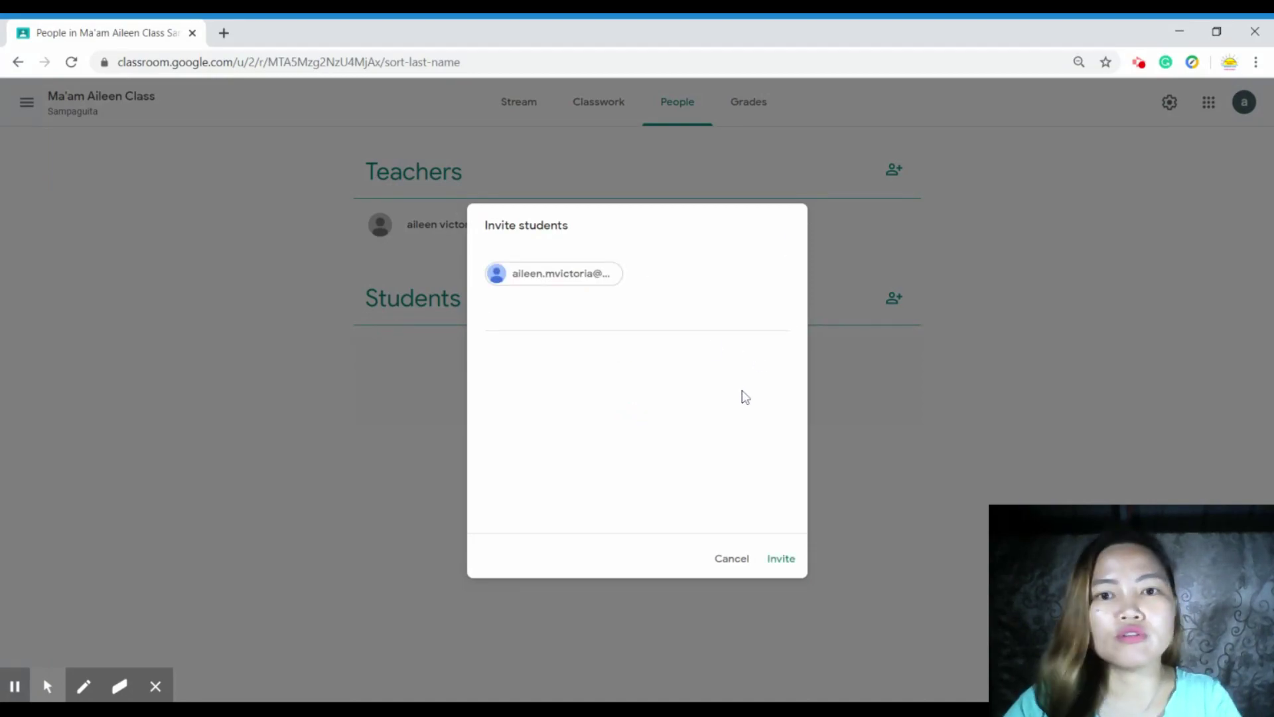
pyautogui.click(782, 559)
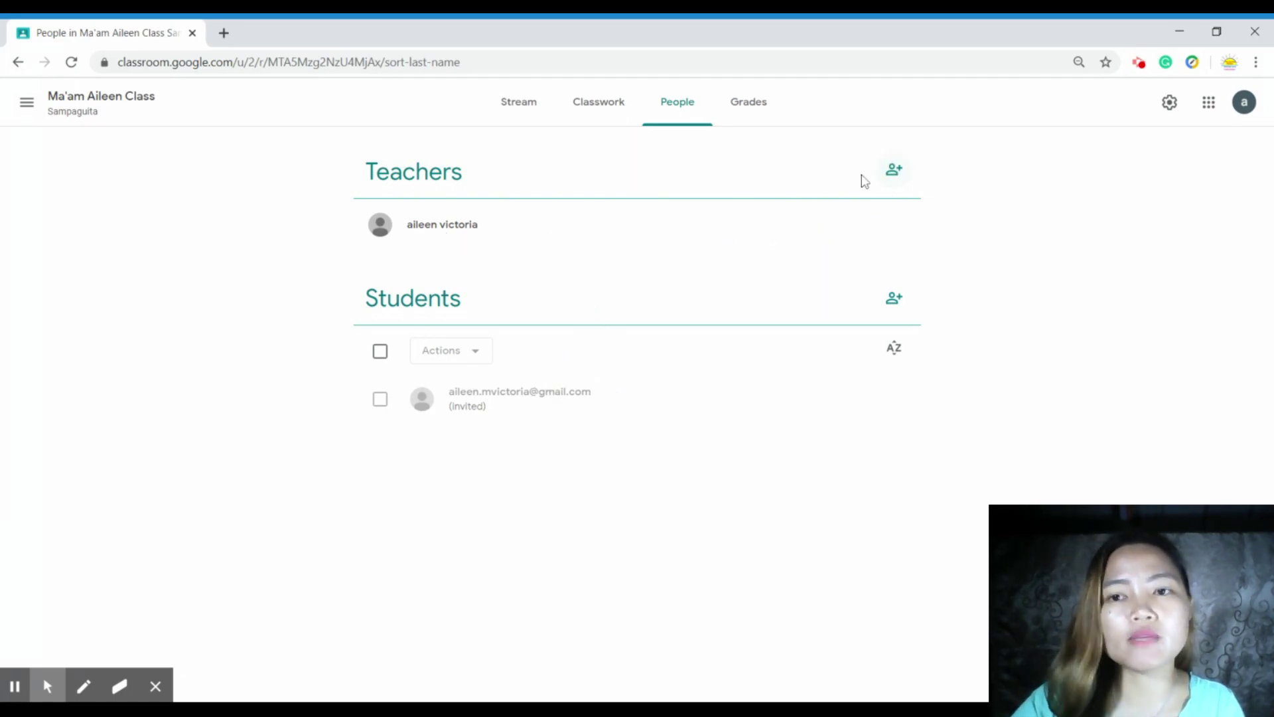
pyautogui.click(901, 177)
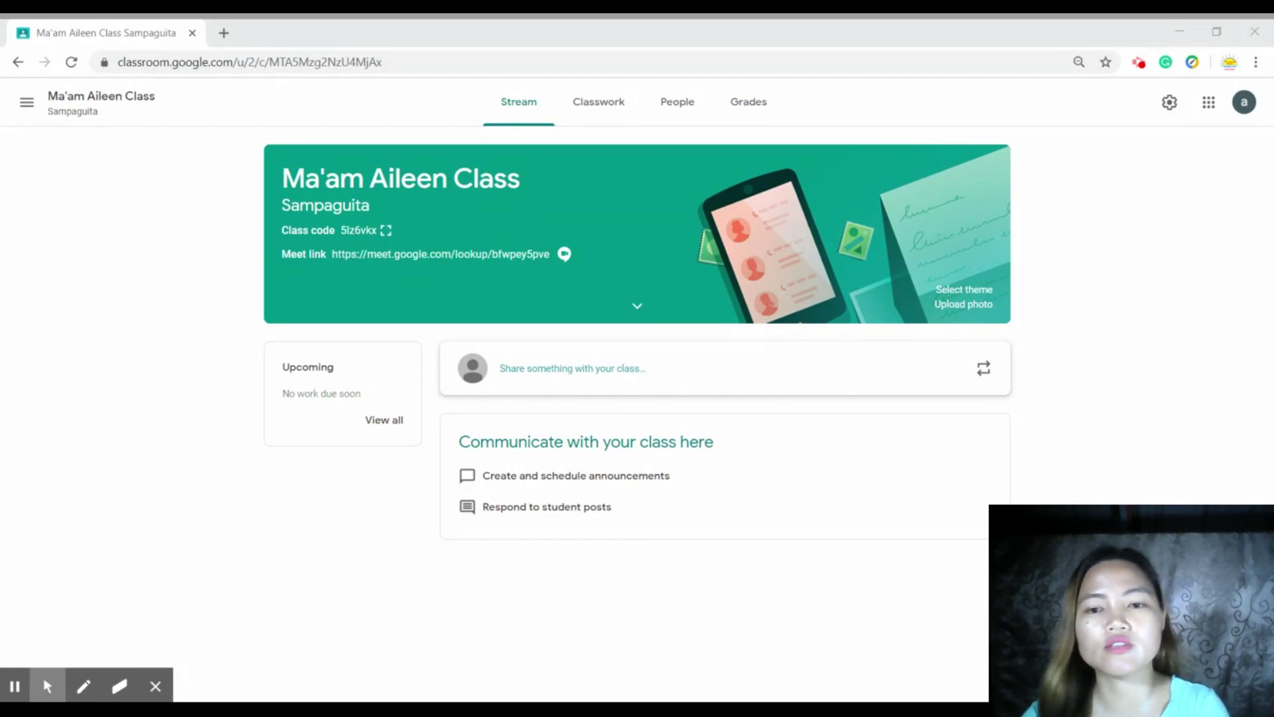
pyautogui.click(556, 369)
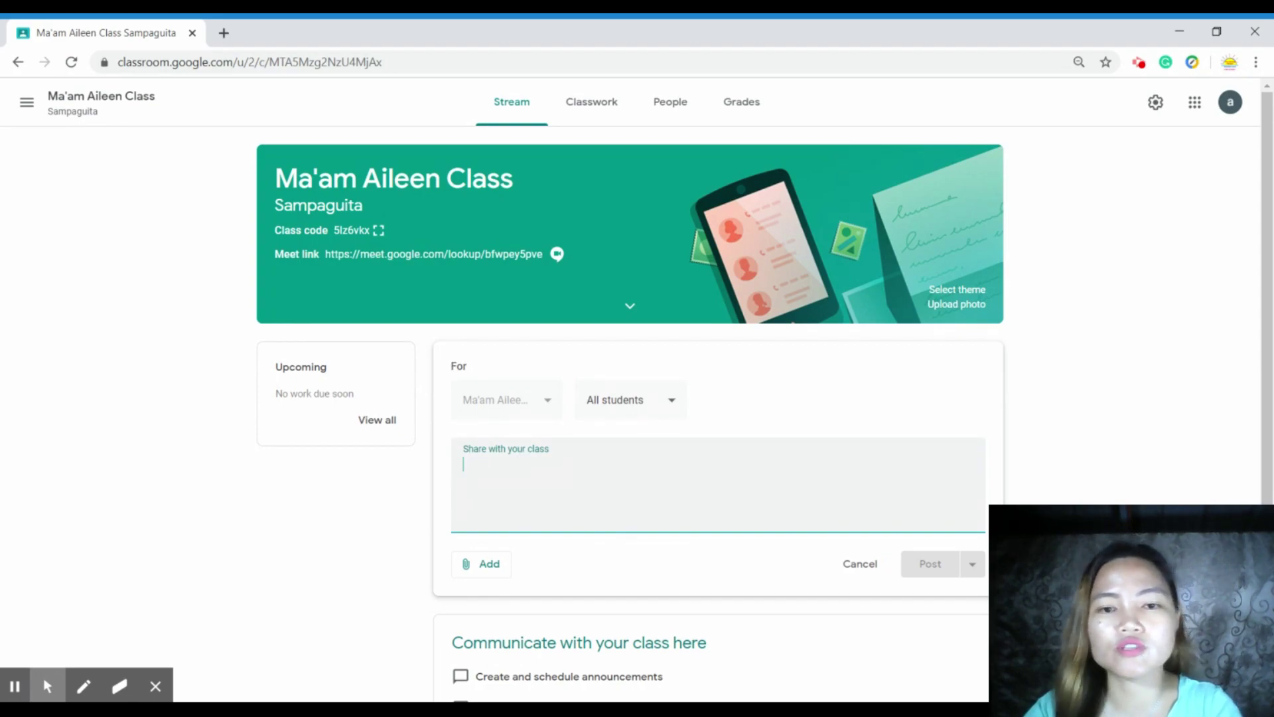
pyautogui.write('Welcome to our English class!')
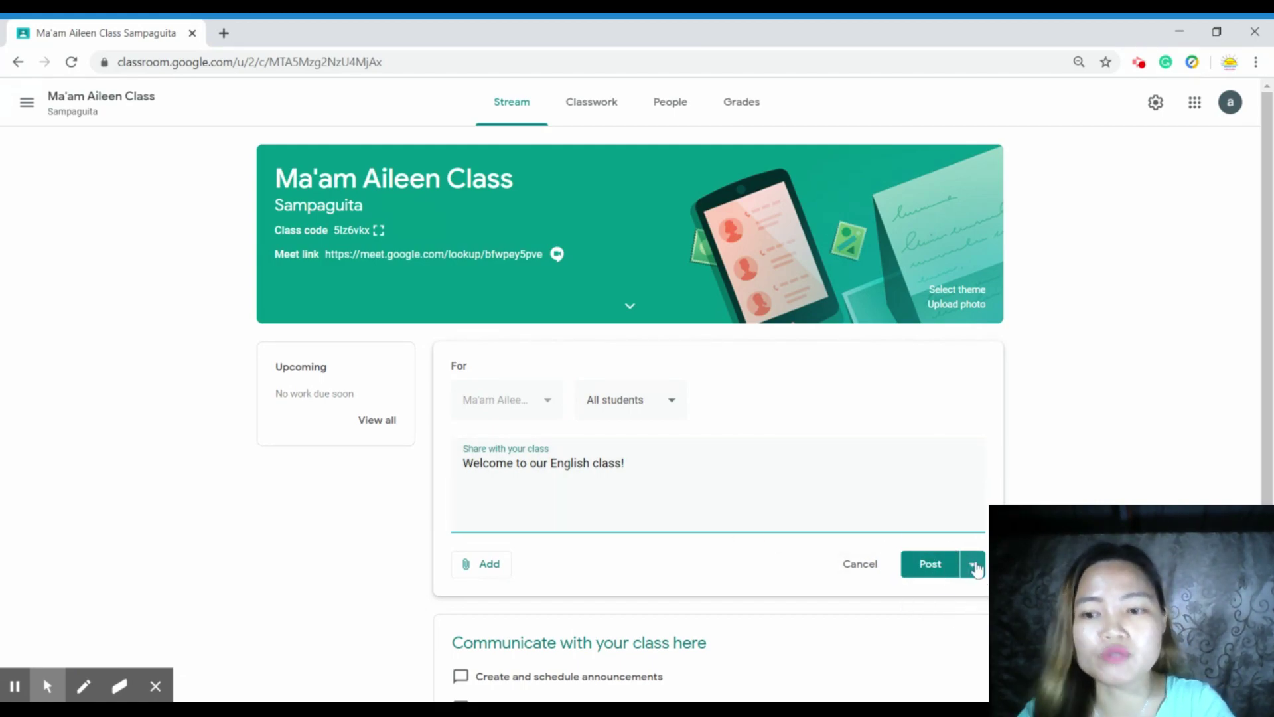
pyautogui.click(974, 565)
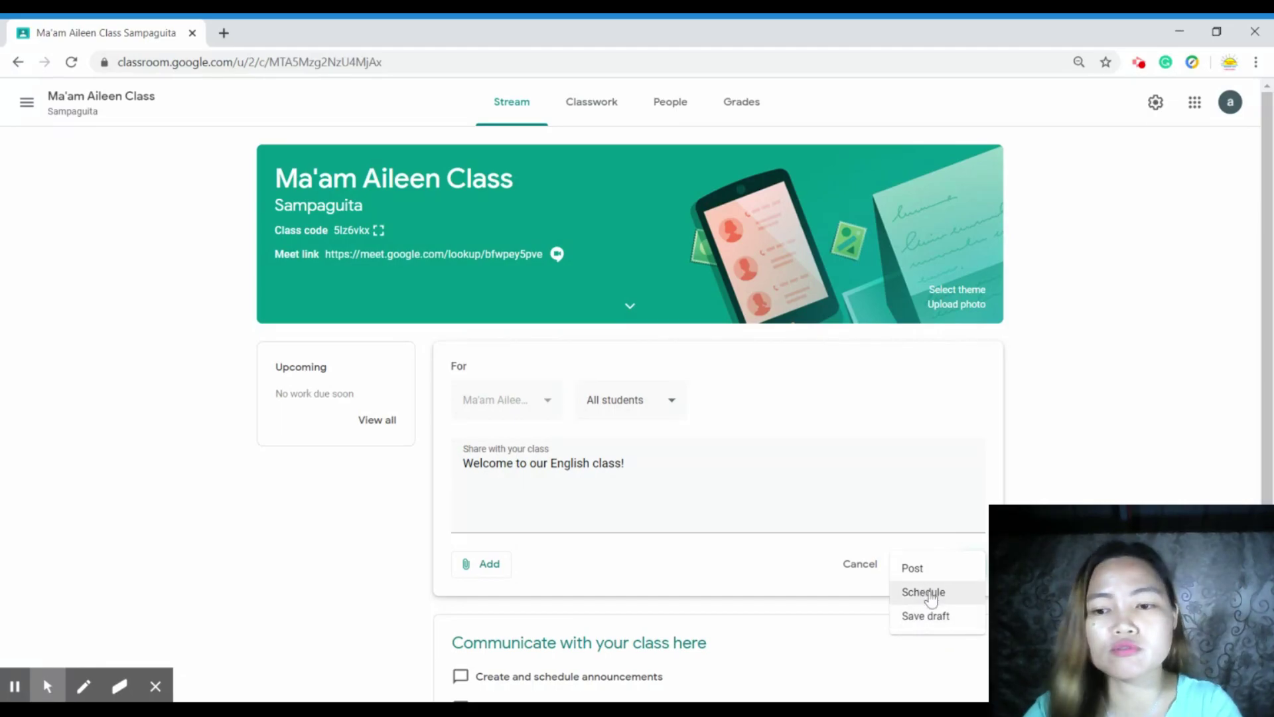
pyautogui.click(924, 597)
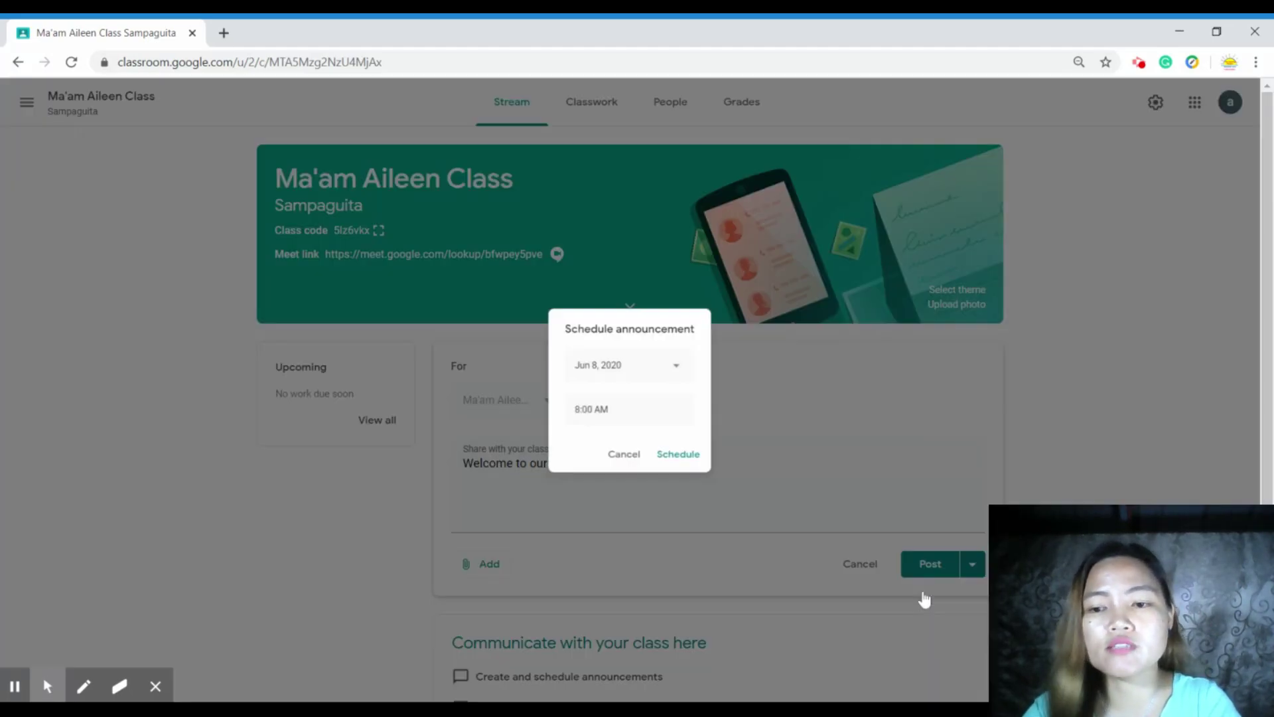
pyautogui.click(682, 367)
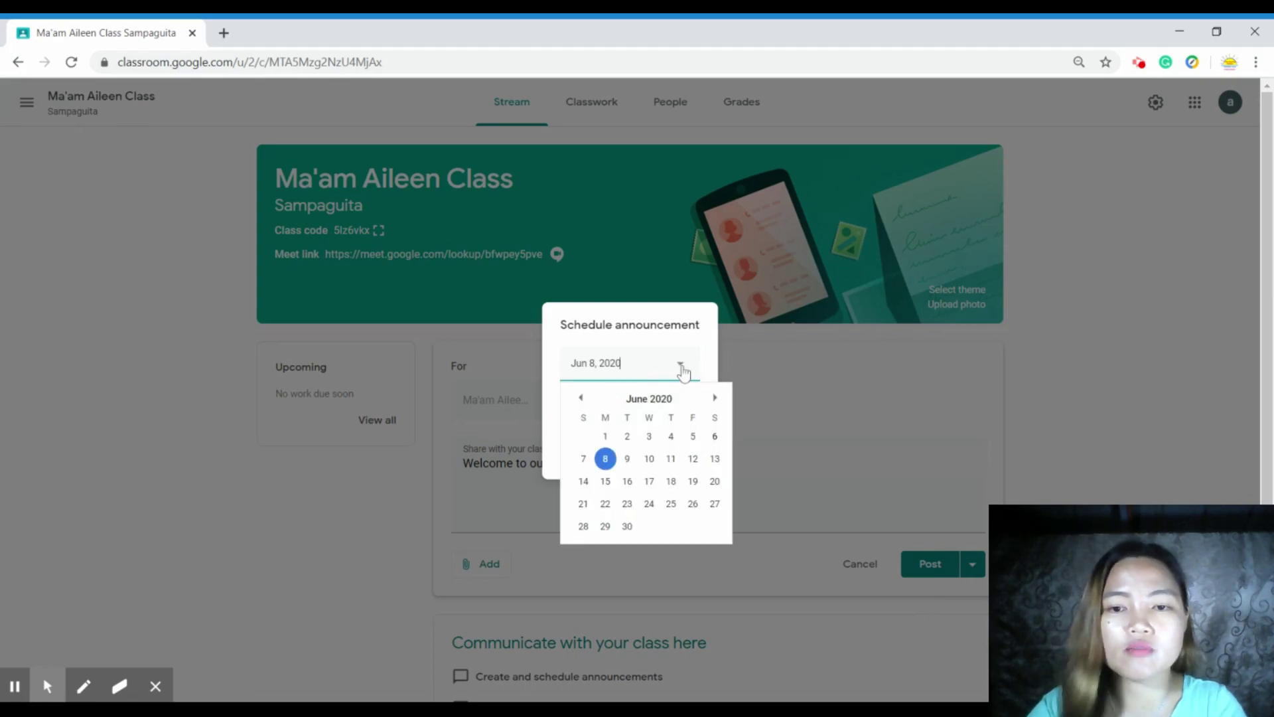
pyautogui.click(790, 382)
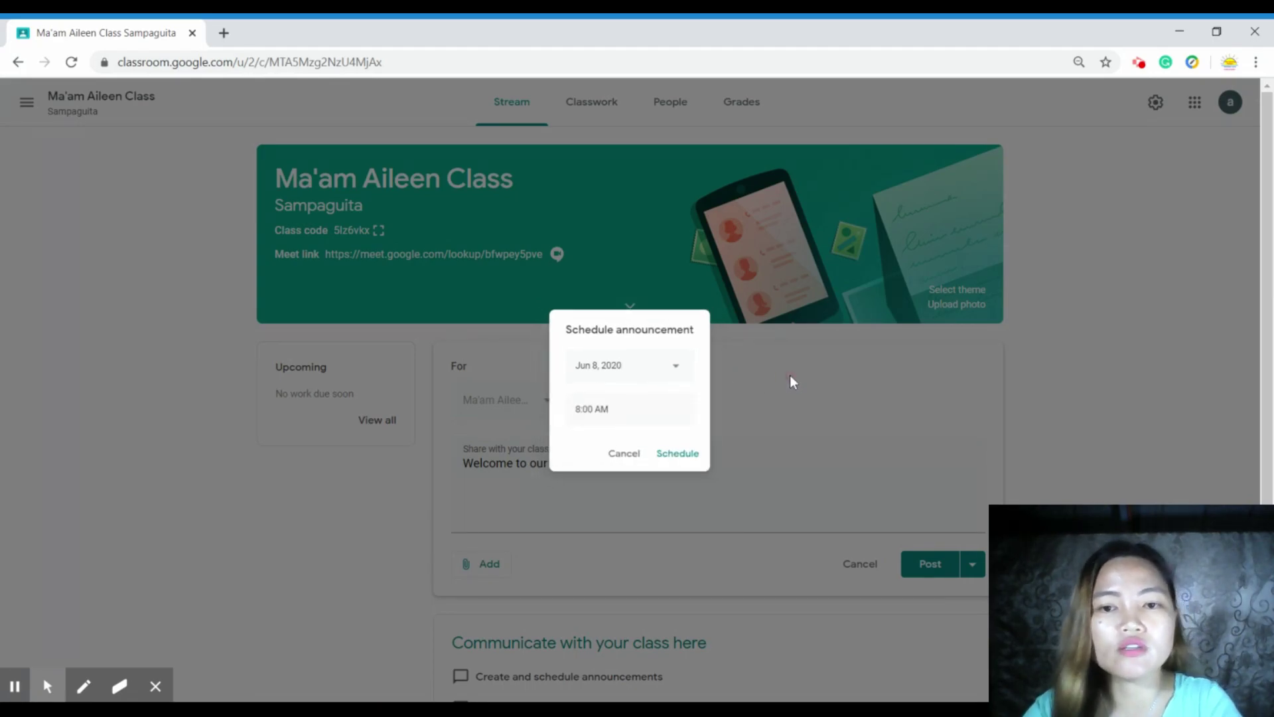
pyautogui.click(787, 398)
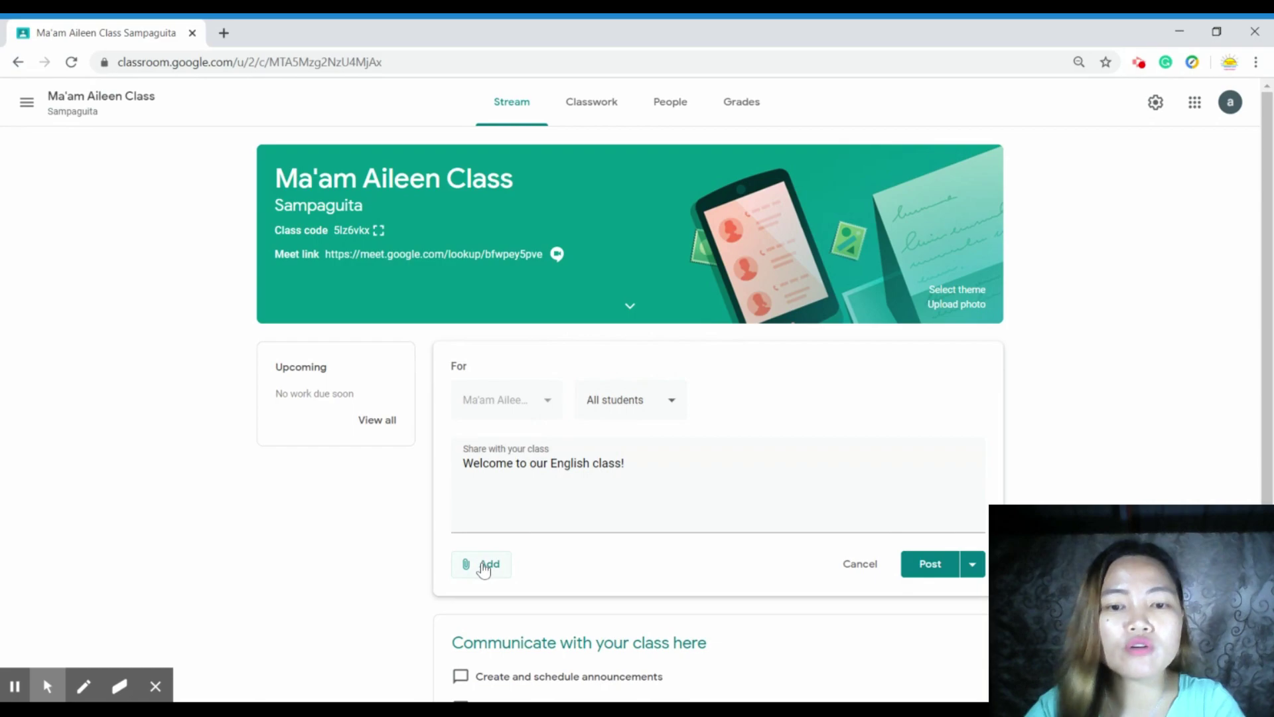
pyautogui.click(484, 566)
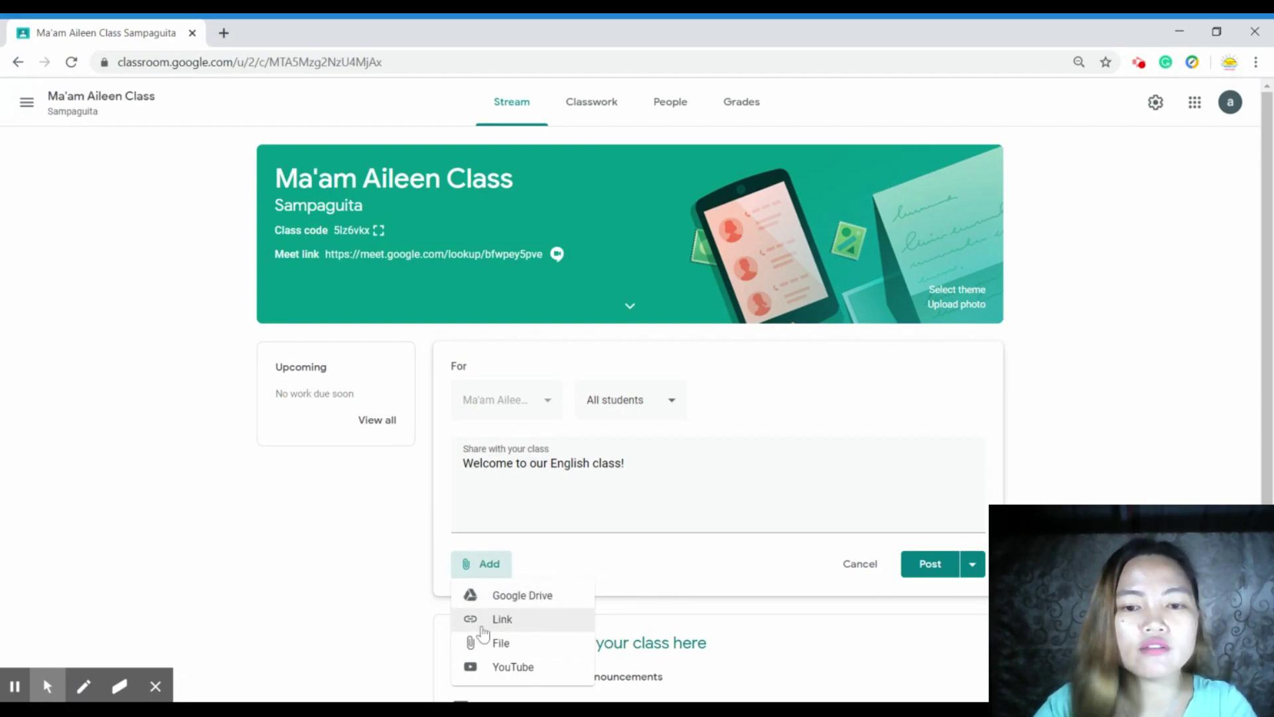
pyautogui.scroll(-1, 634, 549)
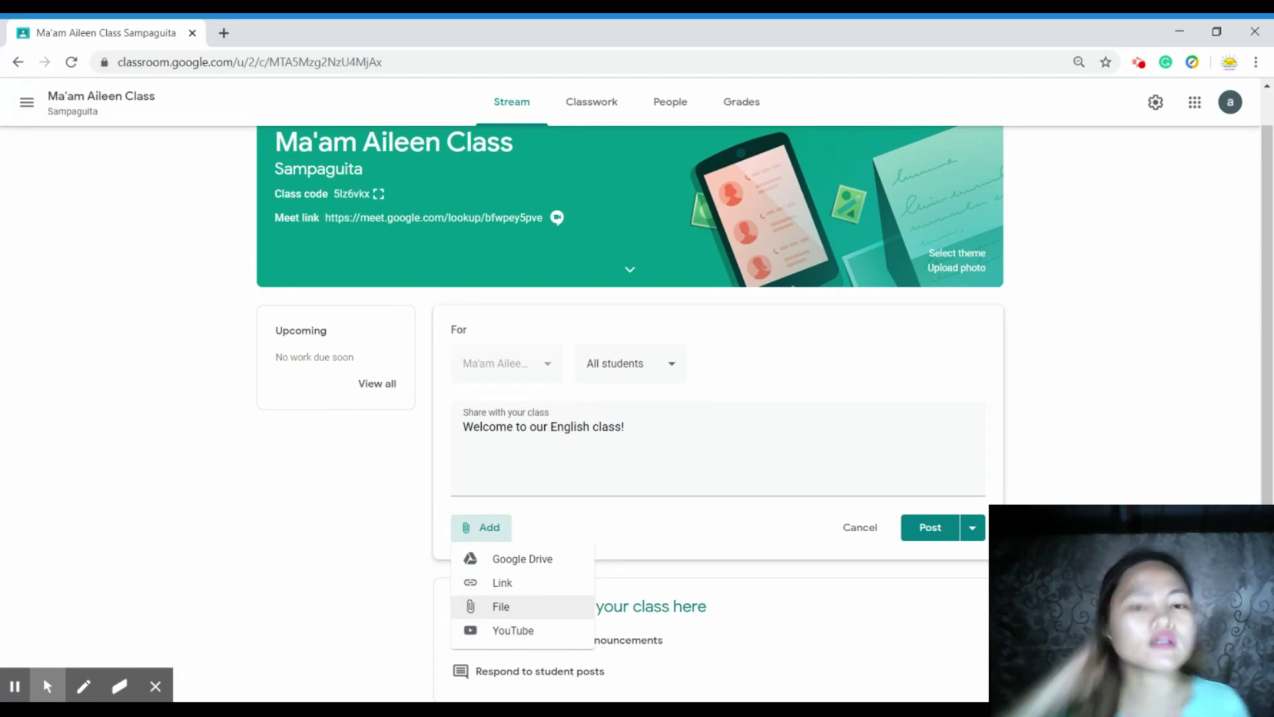
pyautogui.click(349, 574)
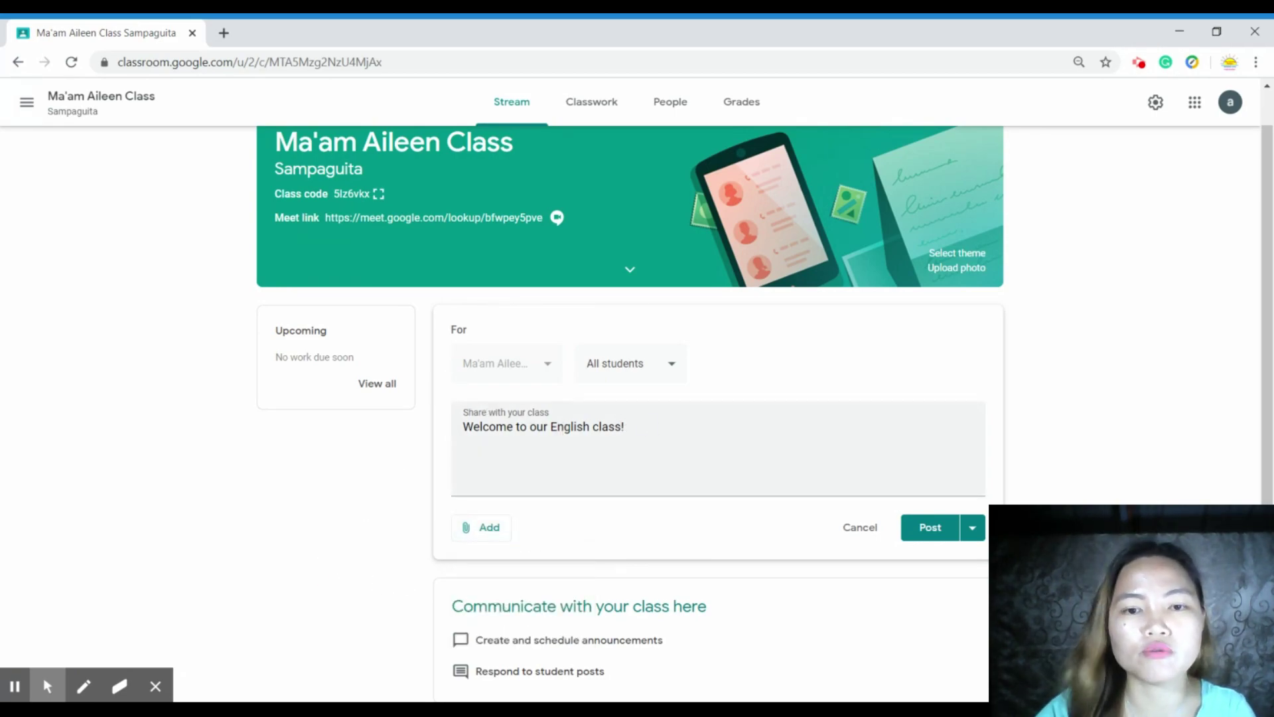
pyautogui.moveTo(623, 427); pyautogui.dragTo(456, 427)
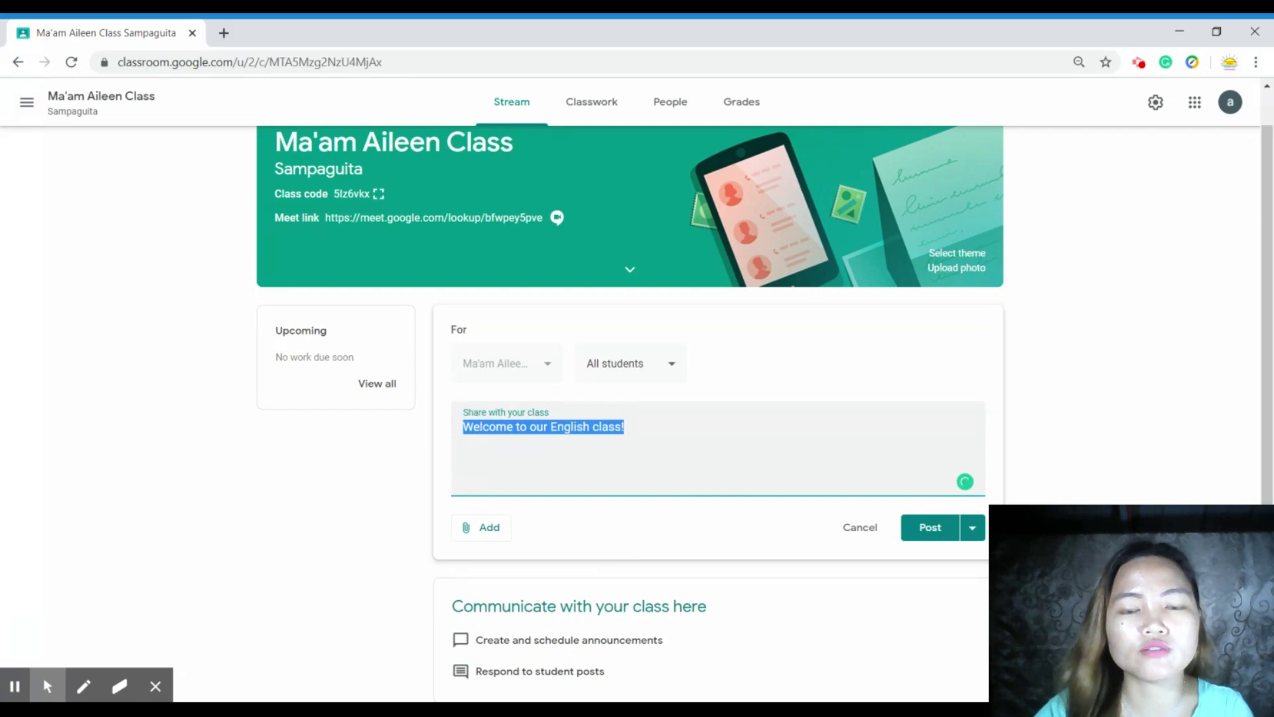
# - Publish the 'Welcome to our English class!' announcement and start a class comment on it
pyautogui.click(929, 529)
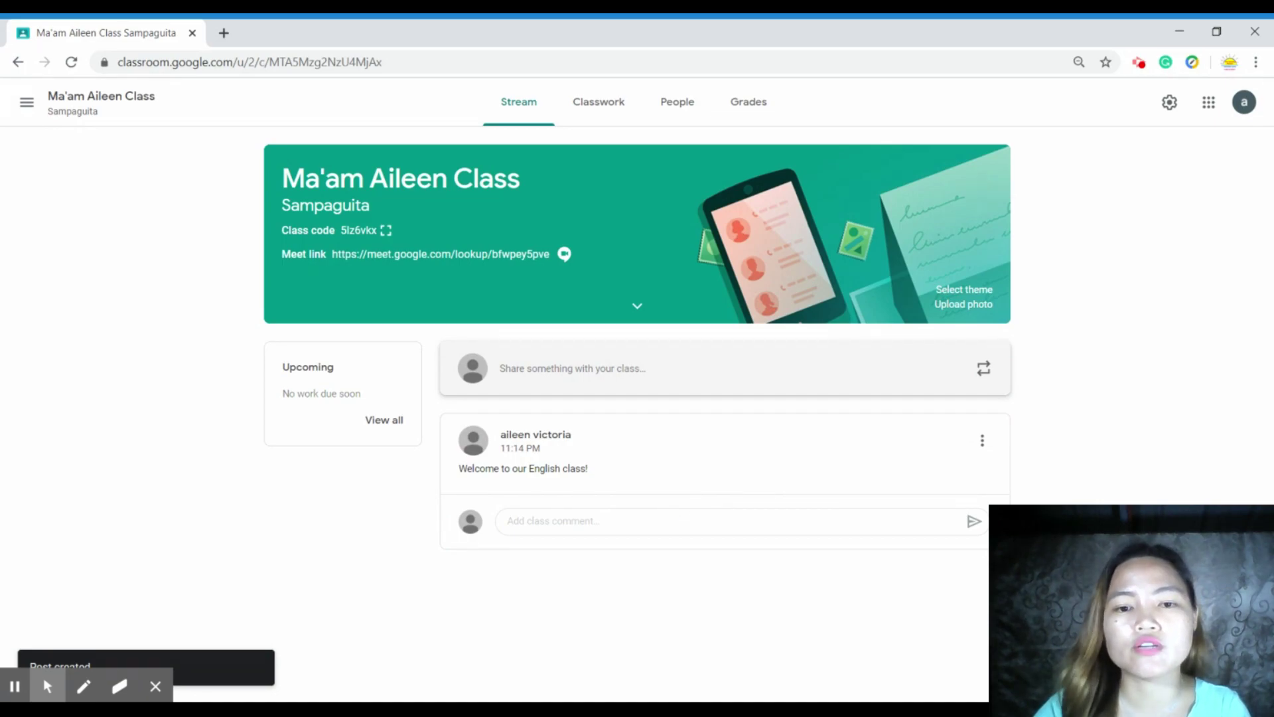
pyautogui.click(568, 520)
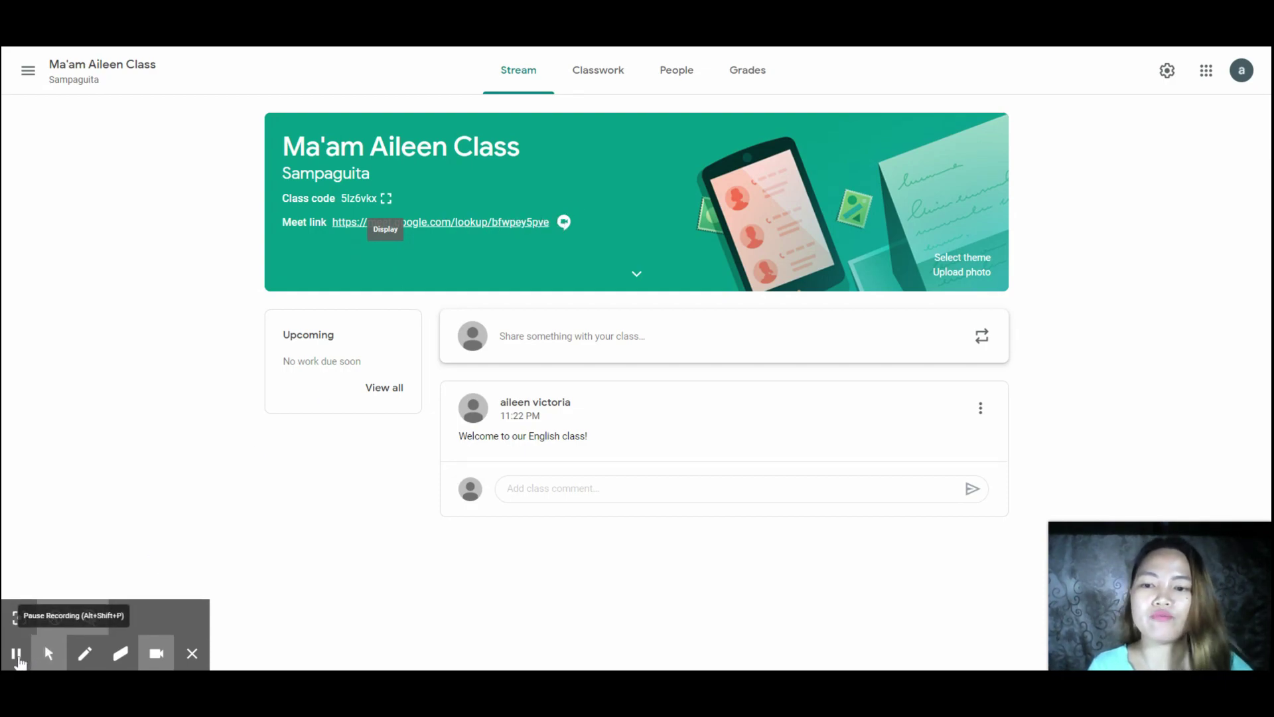
# - Create a new Assignment from the Classwork page
pyautogui.click(614, 85)
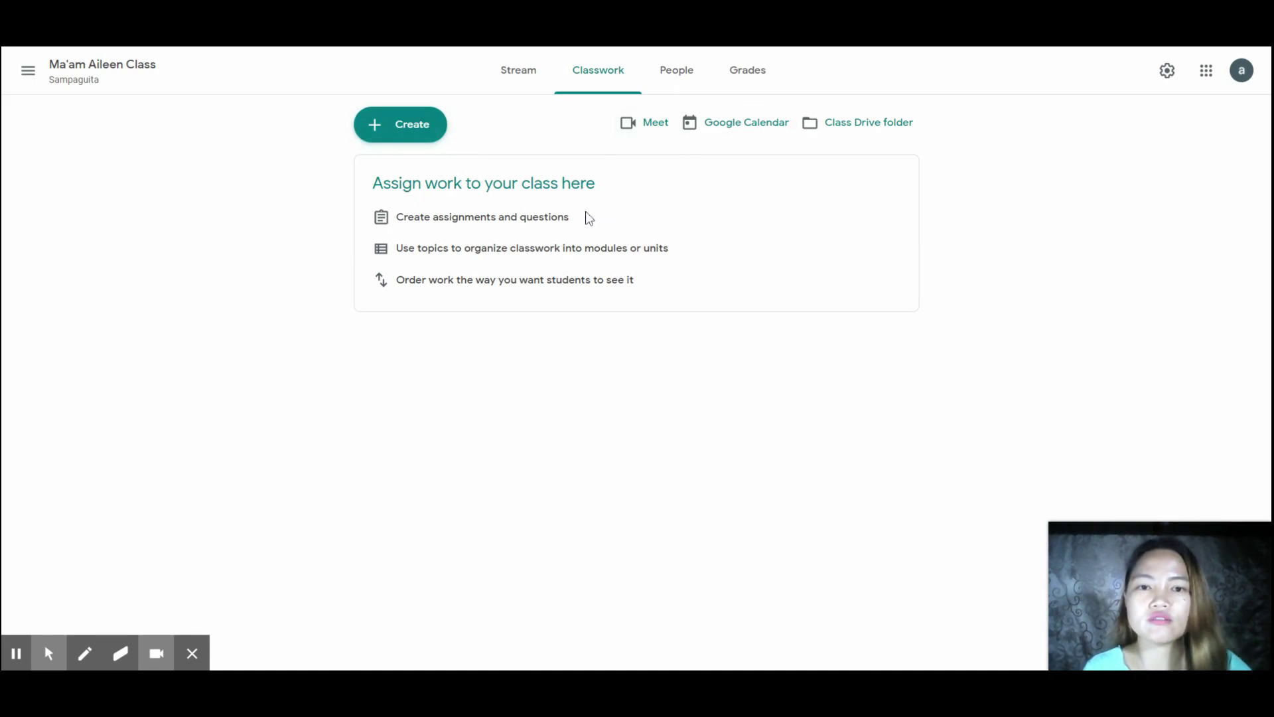
pyautogui.click(387, 128)
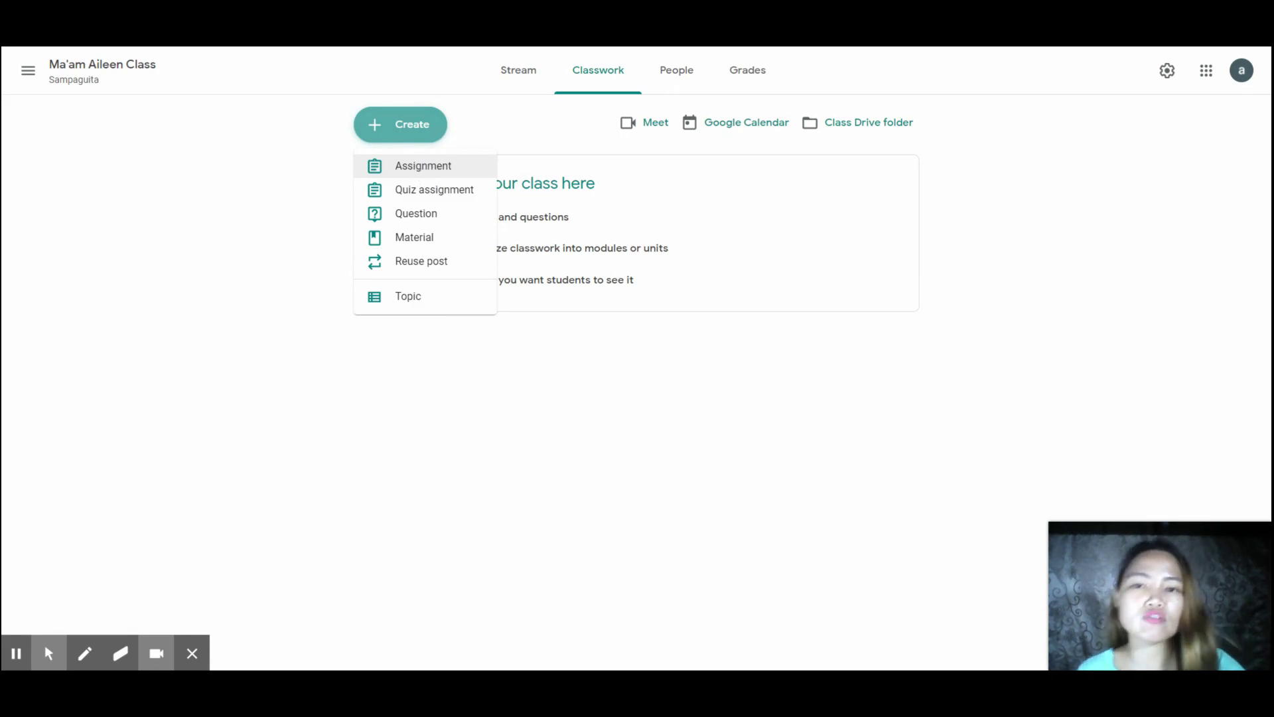
pyautogui.click(401, 165)
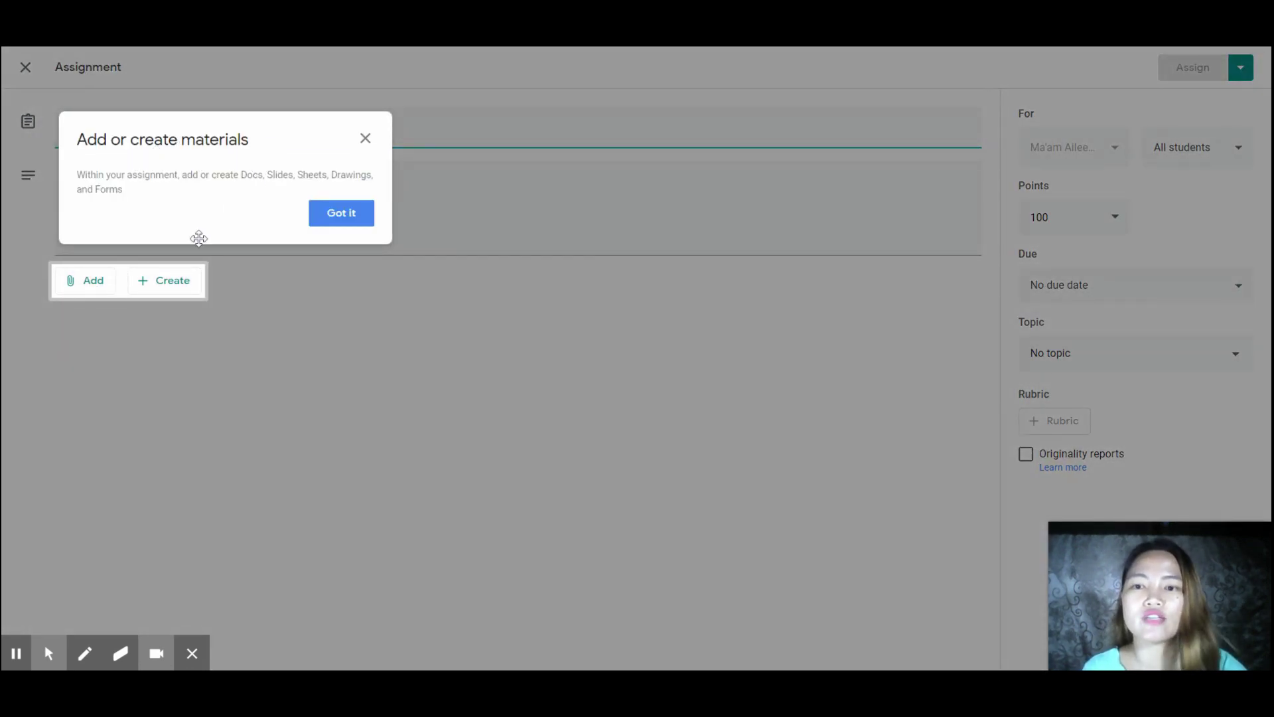
# - Title the assignment 'Reading Comprehension Activity 1' and view the attachment options
pyautogui.click(348, 221)
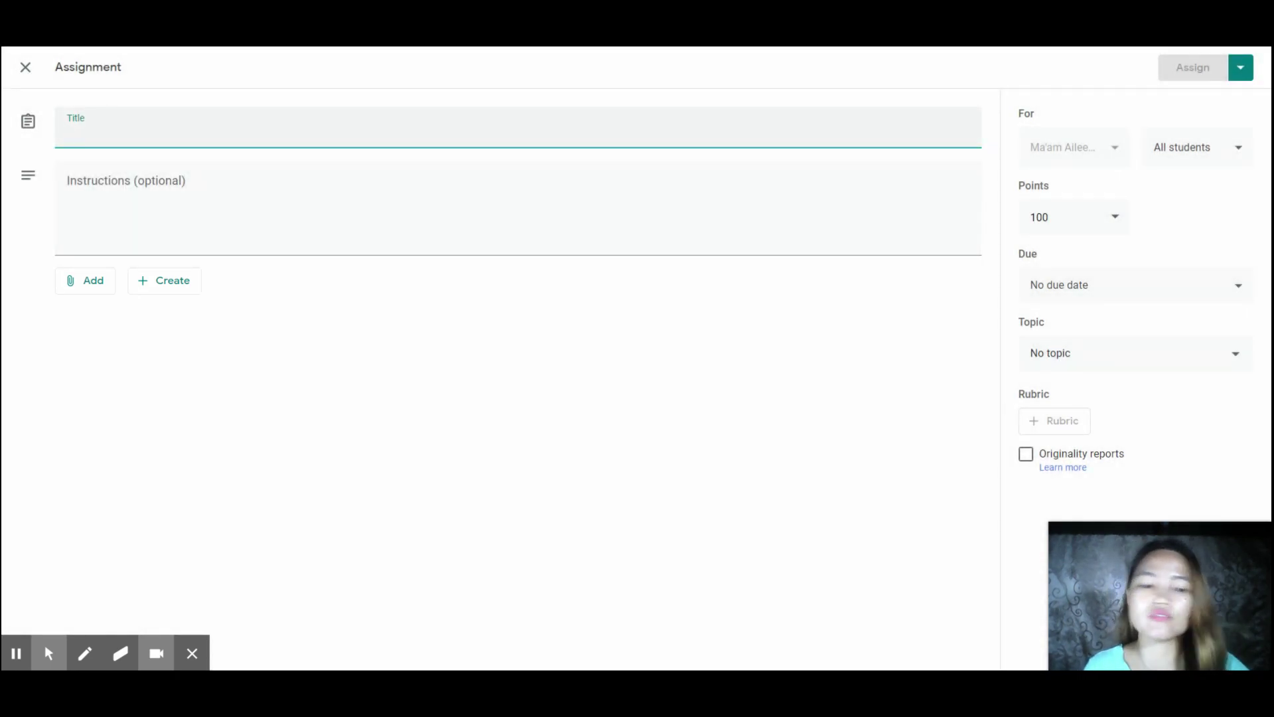
pyautogui.write('Reading Comprehension Activity 1')
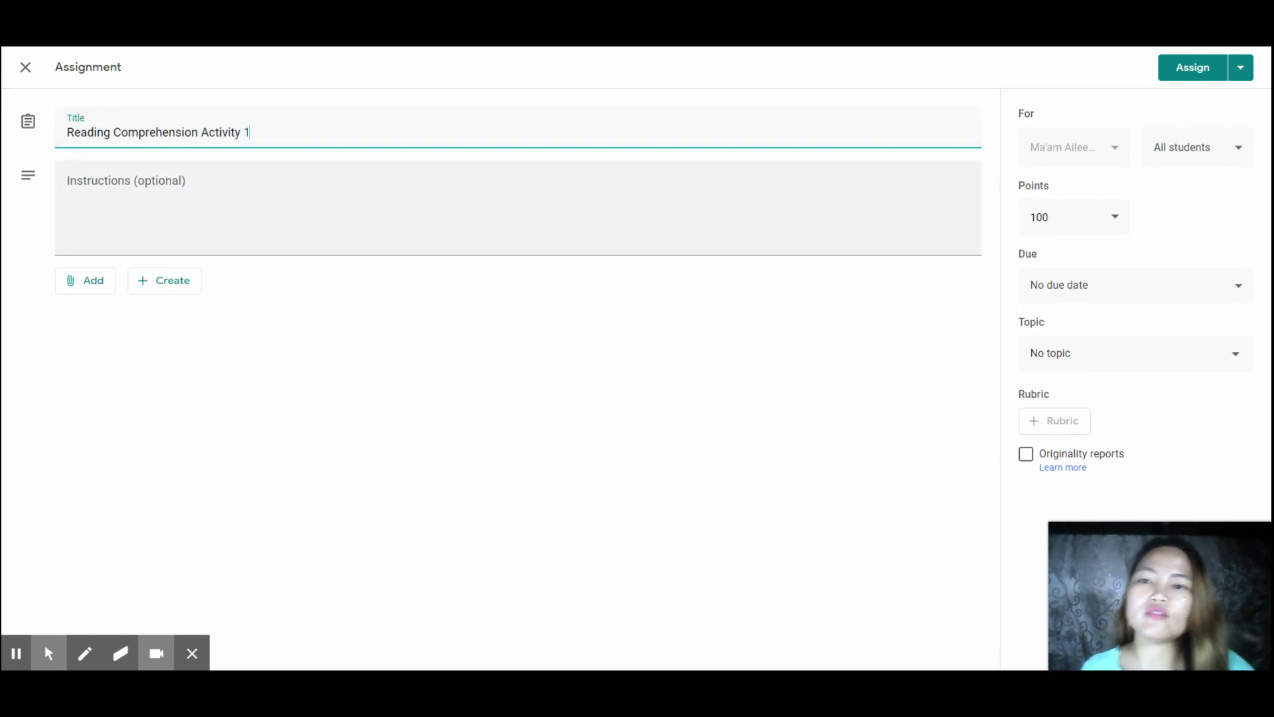
pyautogui.click(126, 199)
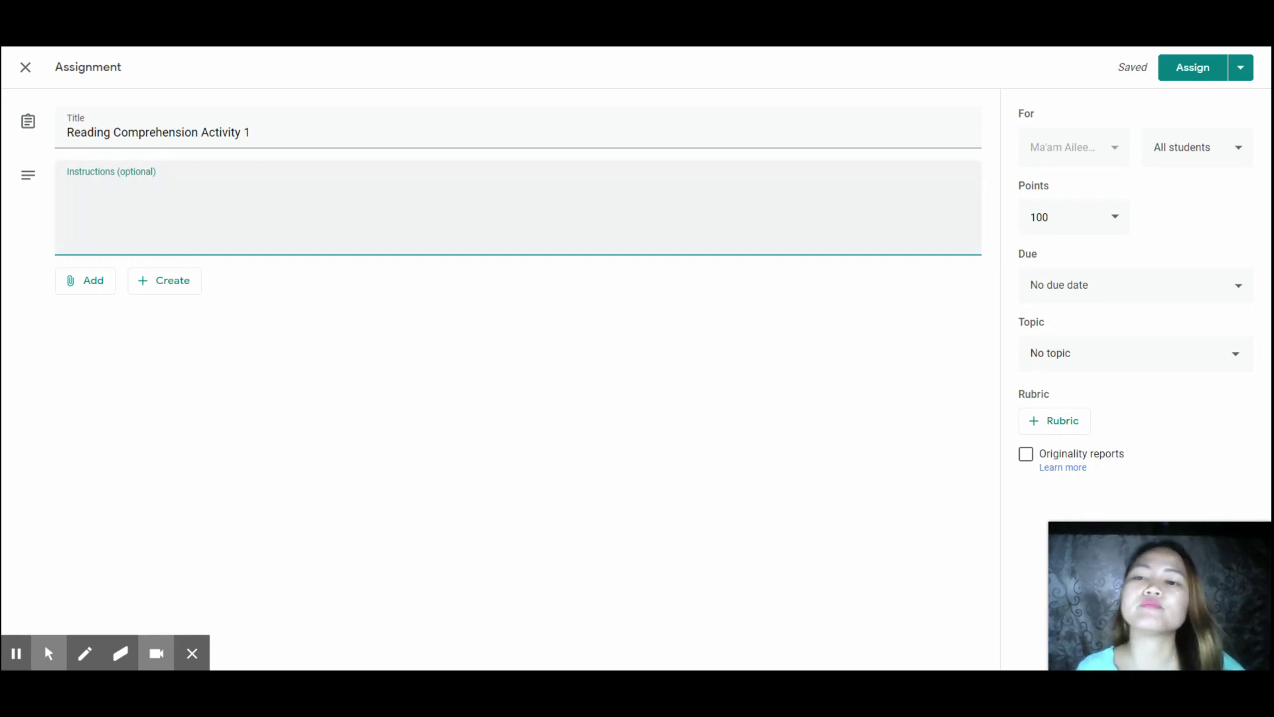
pyautogui.click(92, 289)
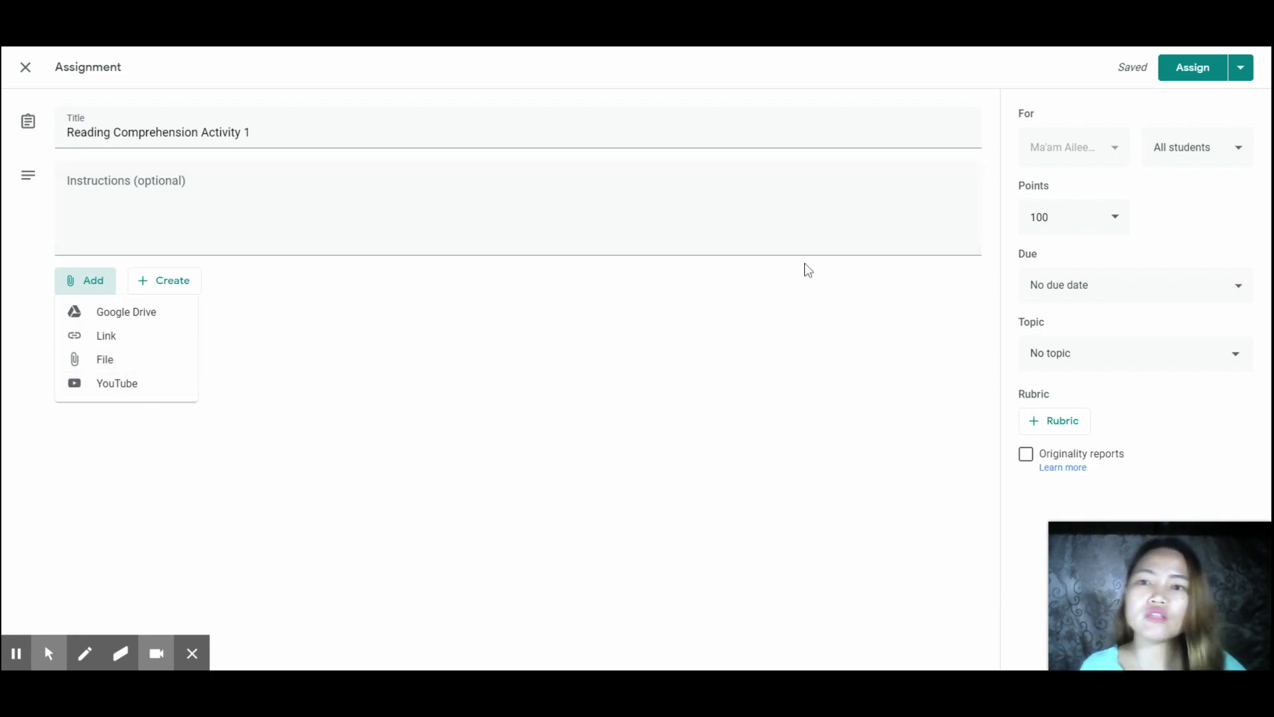
# - Check points and recipients, then set the due date to Mon, Jun 8 at 5:00 PM
pyautogui.click(1121, 226)
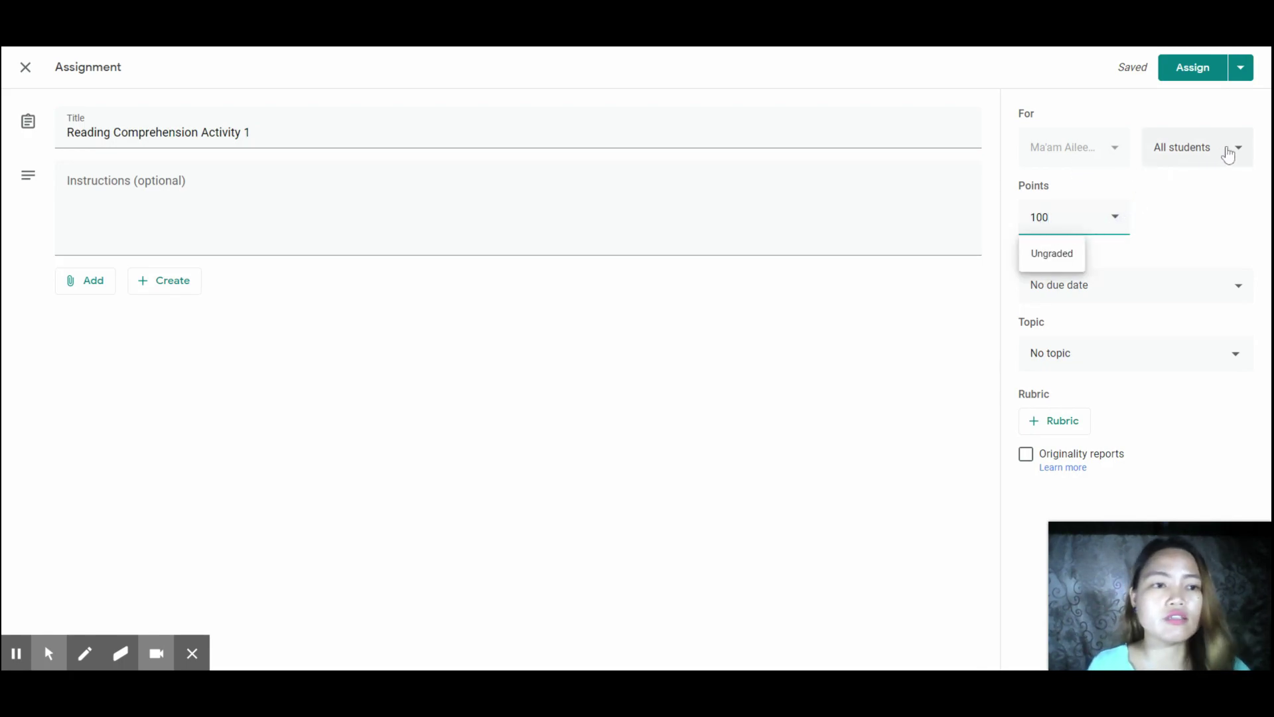
pyautogui.click(1228, 149)
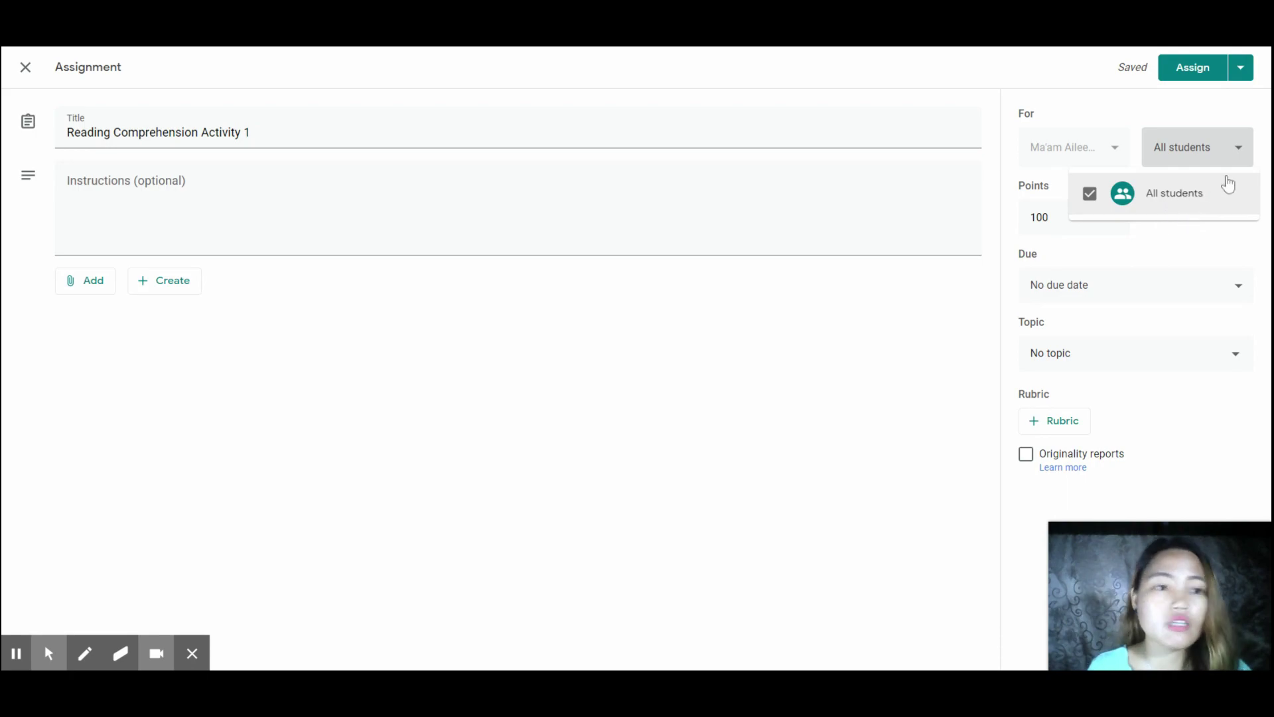
pyautogui.click(1244, 154)
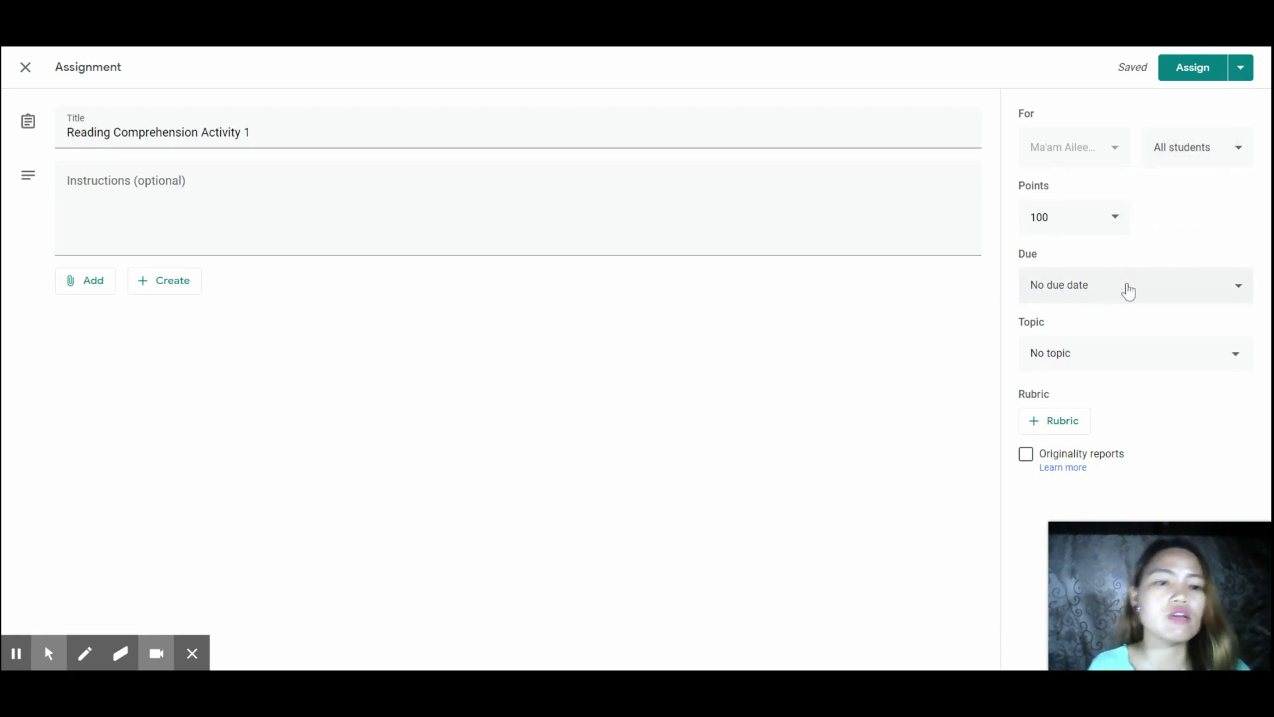
pyautogui.click(1125, 295)
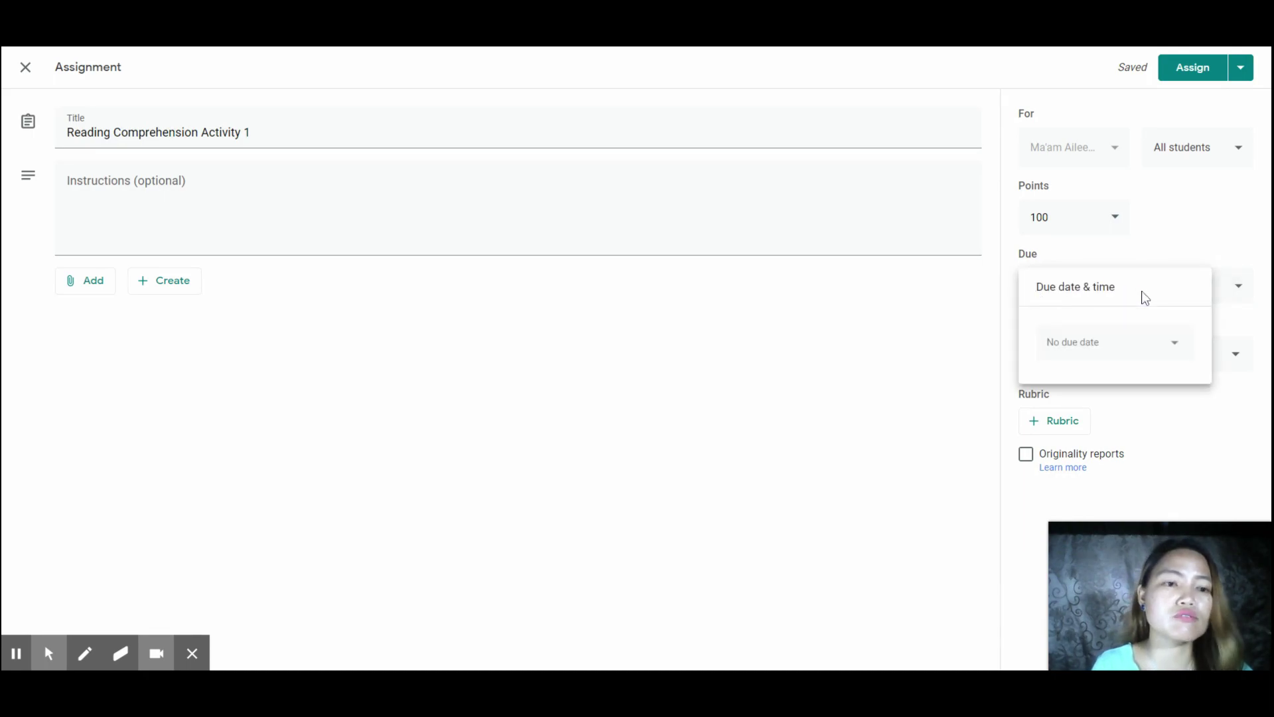
pyautogui.click(1175, 351)
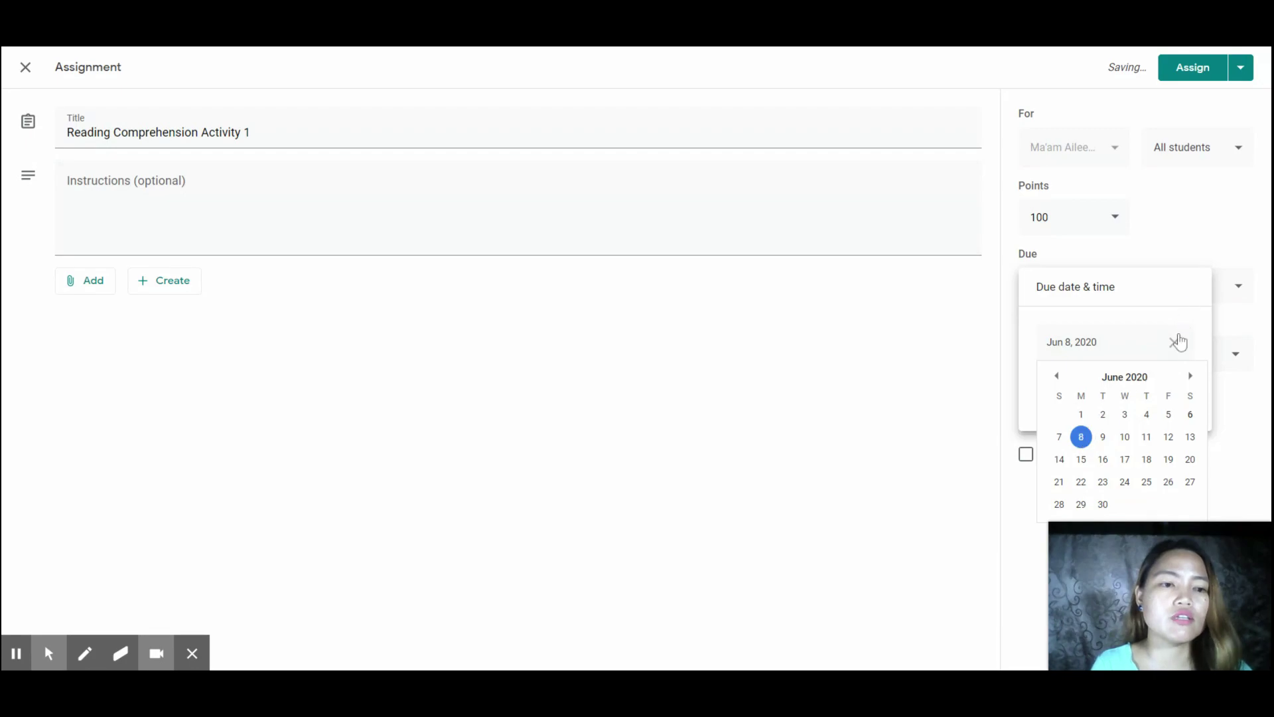
pyautogui.click(1174, 342)
pyautogui.click(1078, 355)
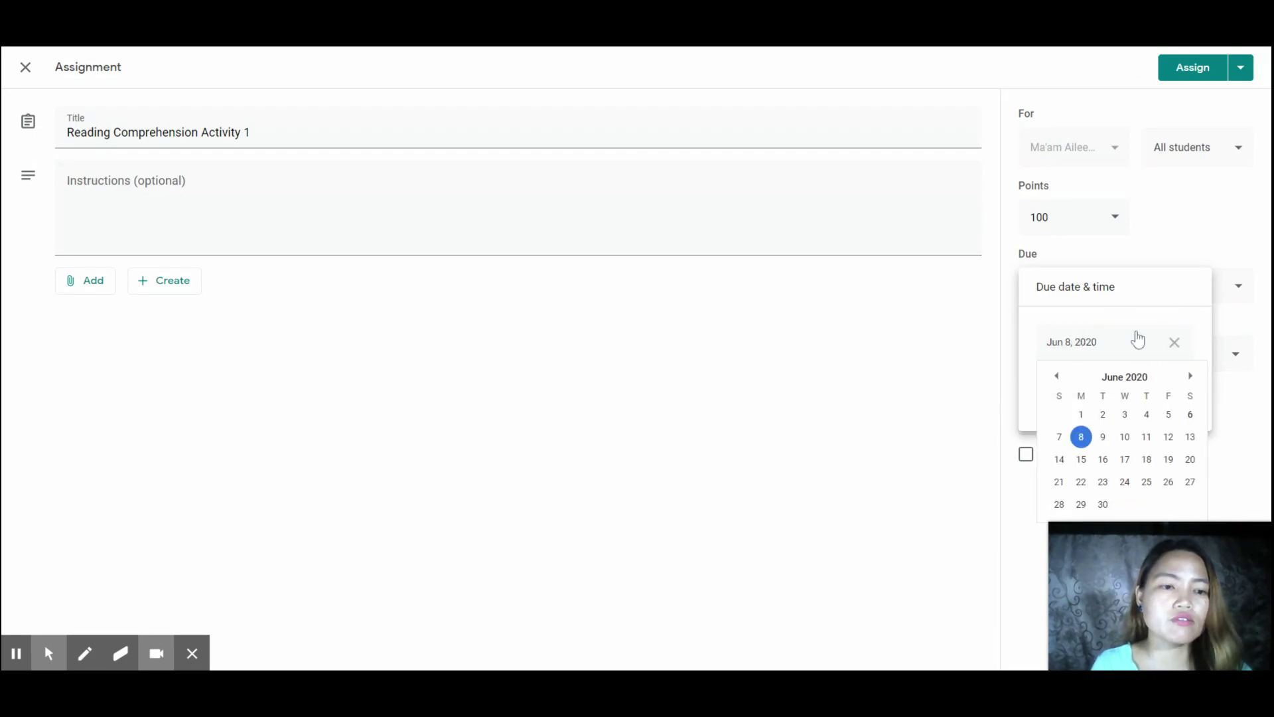
pyautogui.click(1082, 438)
pyautogui.click(1083, 395)
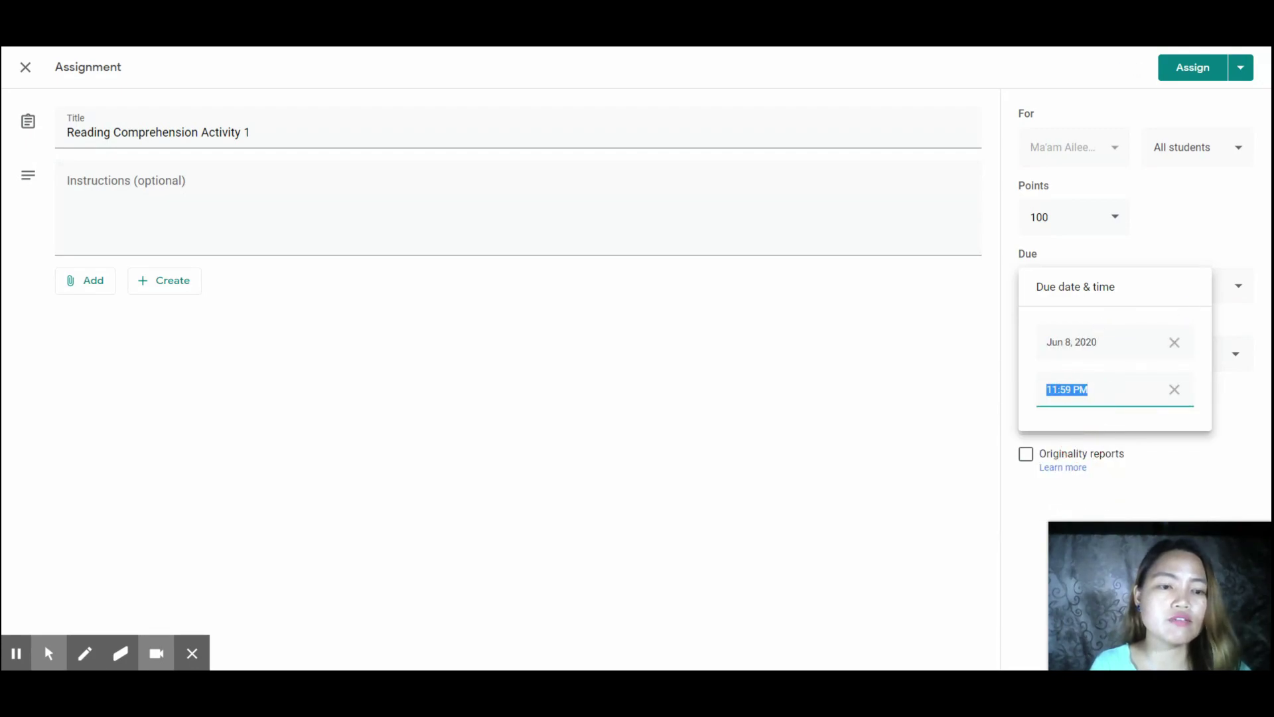
pyautogui.write('5')
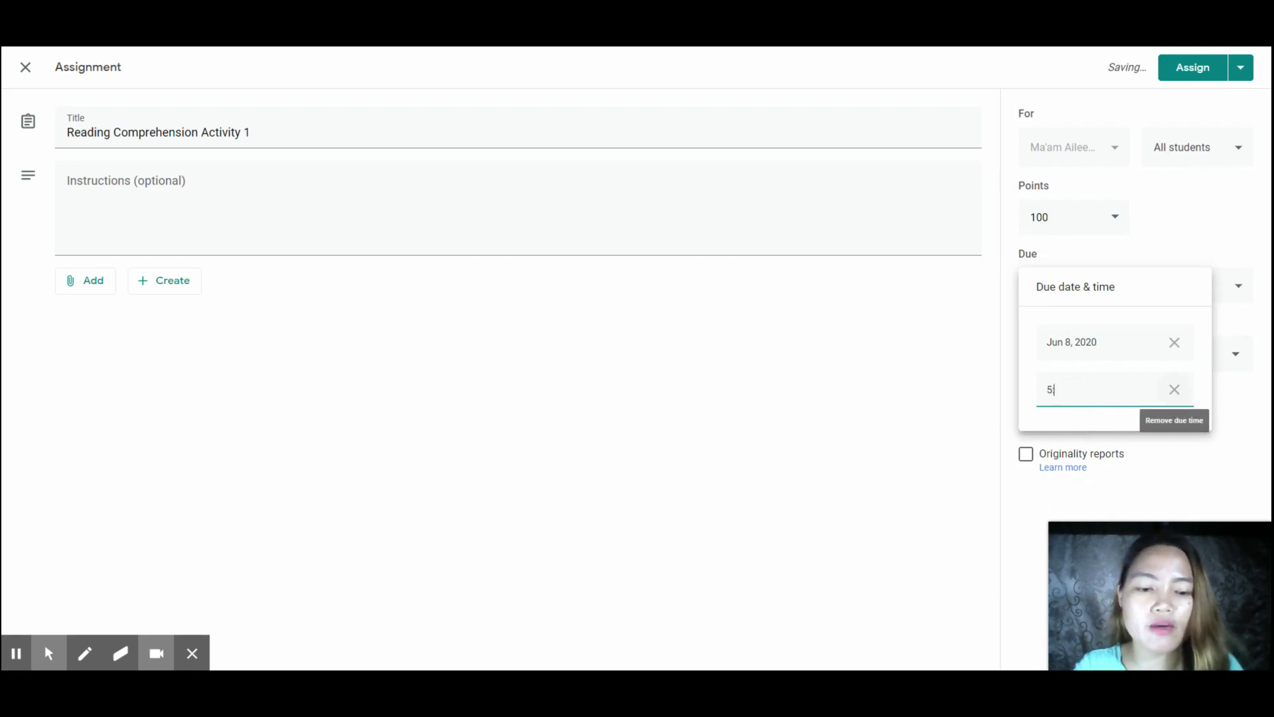
pyautogui.write(':00 PM')
pyautogui.click(1237, 402)
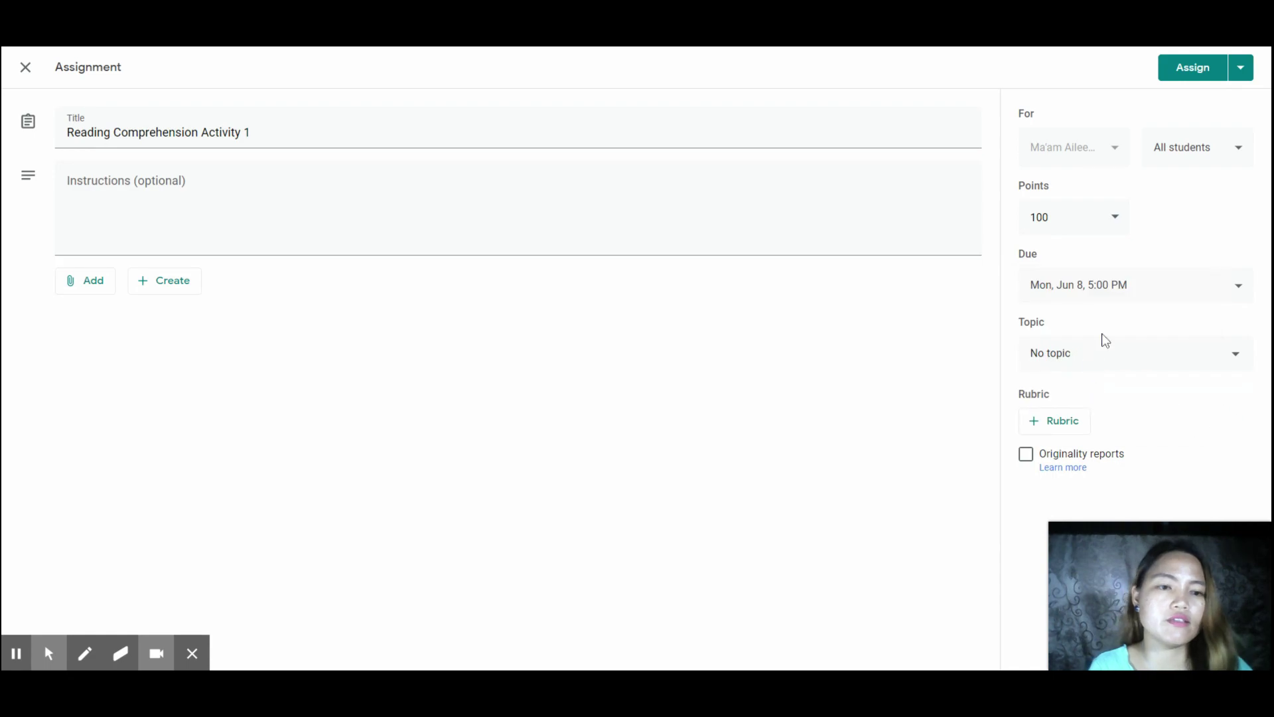
# - File the assignment under a newly created topic named Reading
pyautogui.click(1082, 350)
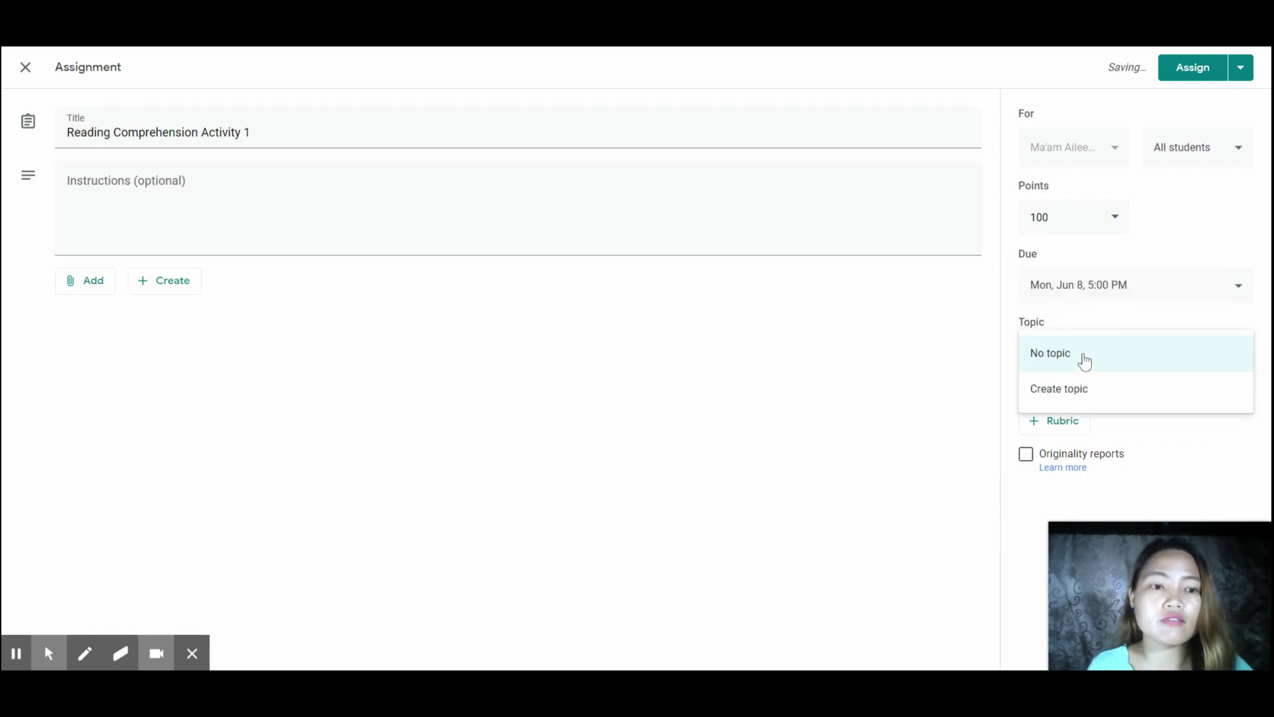
pyautogui.click(1086, 398)
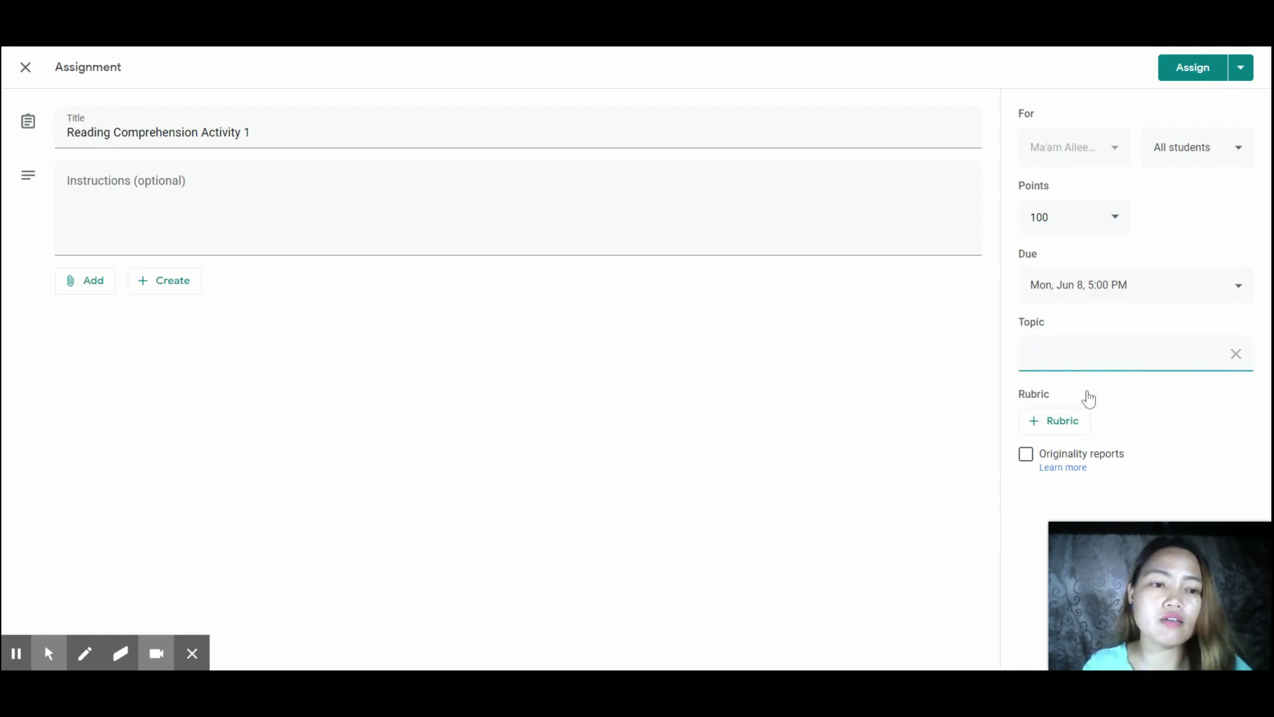
pyautogui.write('Reading')
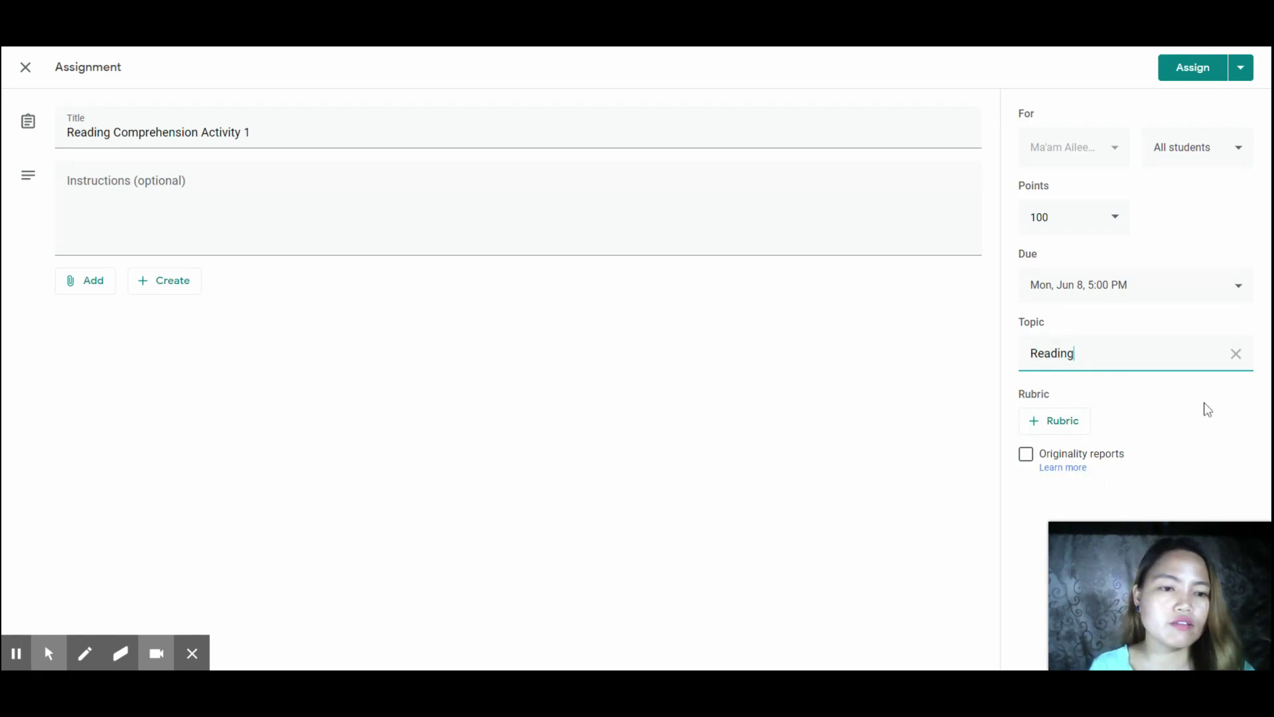
pyautogui.click(910, 422)
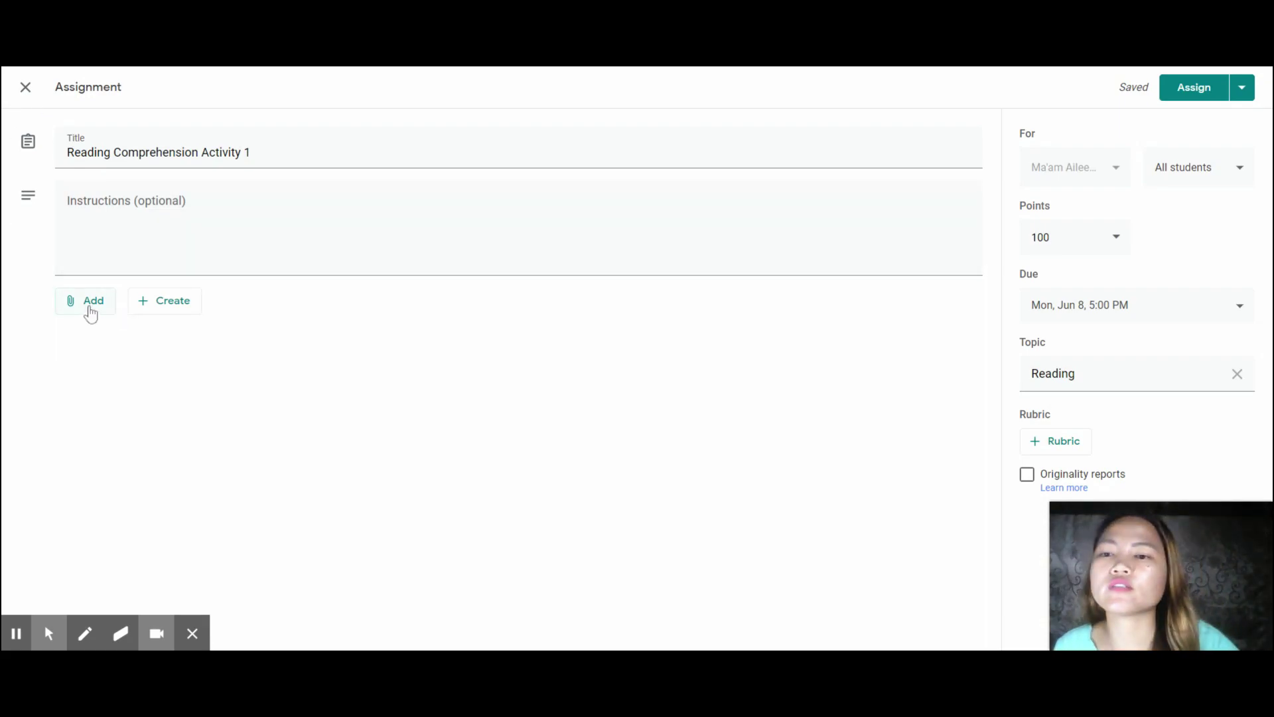
# - Upload the image download (1).jfif from the computer as an attachment
pyautogui.click(88, 310)
pyautogui.click(99, 384)
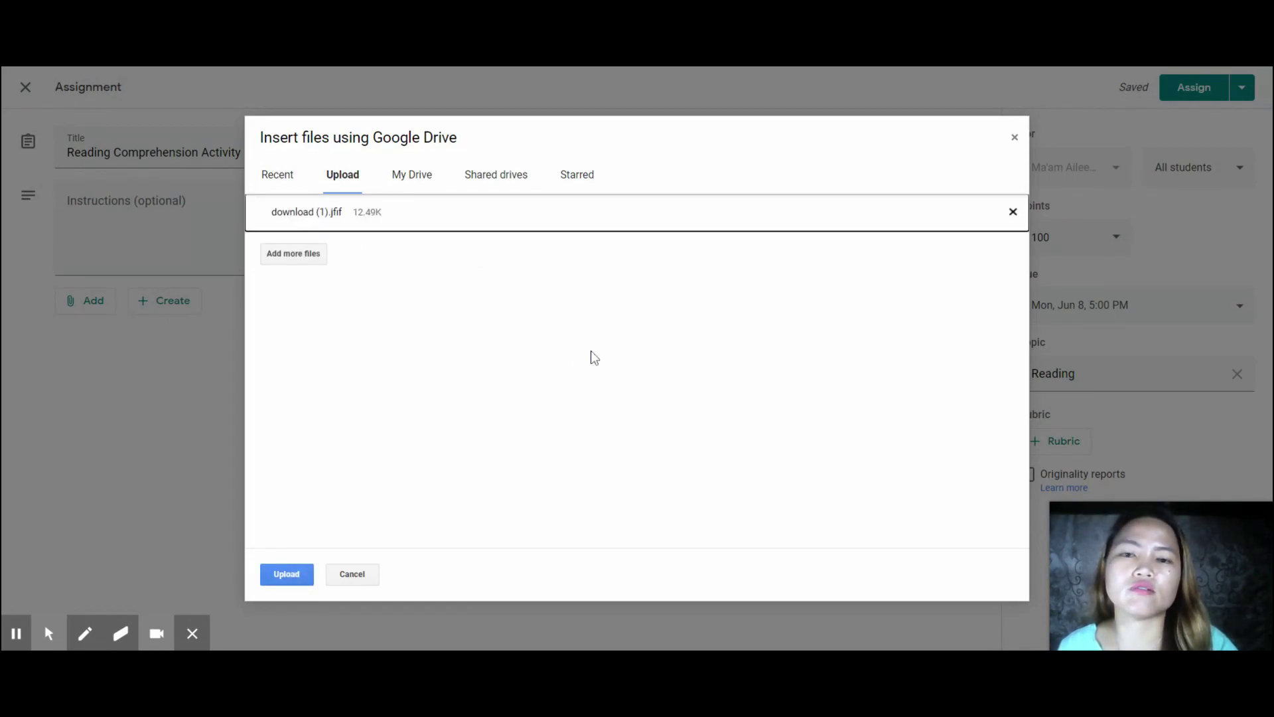
pyautogui.click(286, 575)
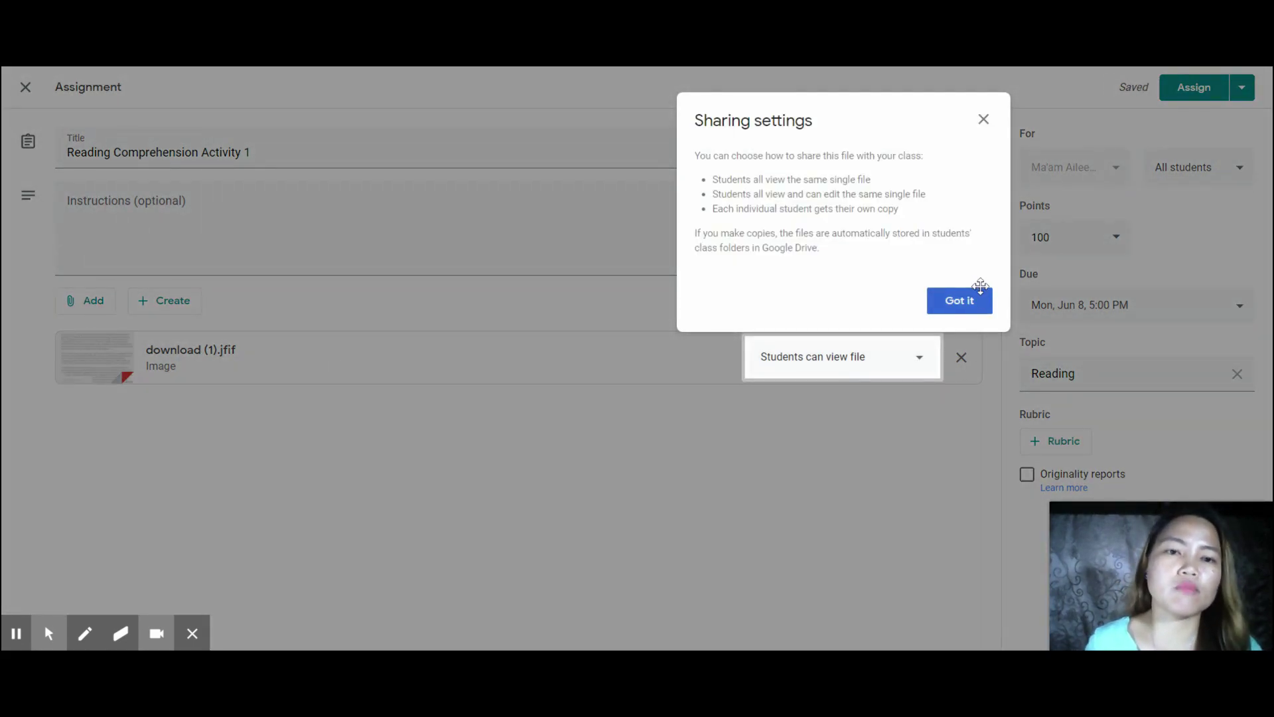
# - Change the image's sharing from 'Students can view file' to 'Make a copy for each student'
pyautogui.click(969, 302)
pyautogui.click(918, 358)
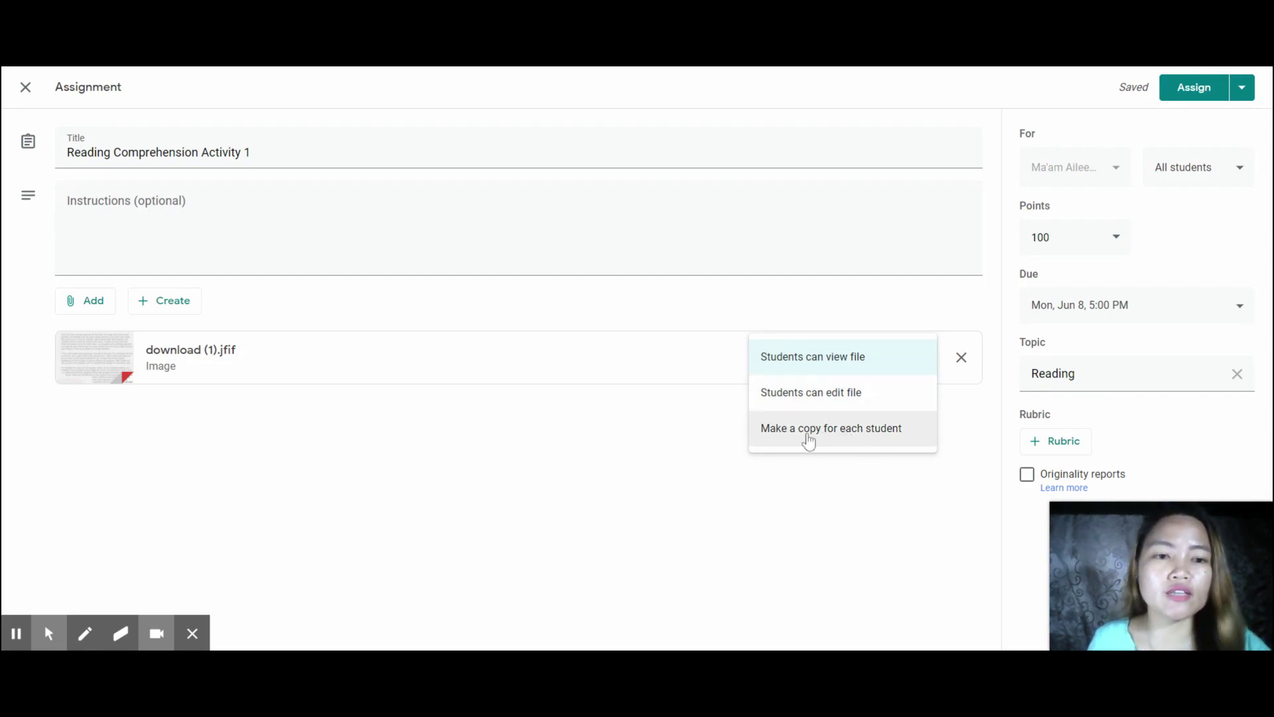
pyautogui.click(885, 434)
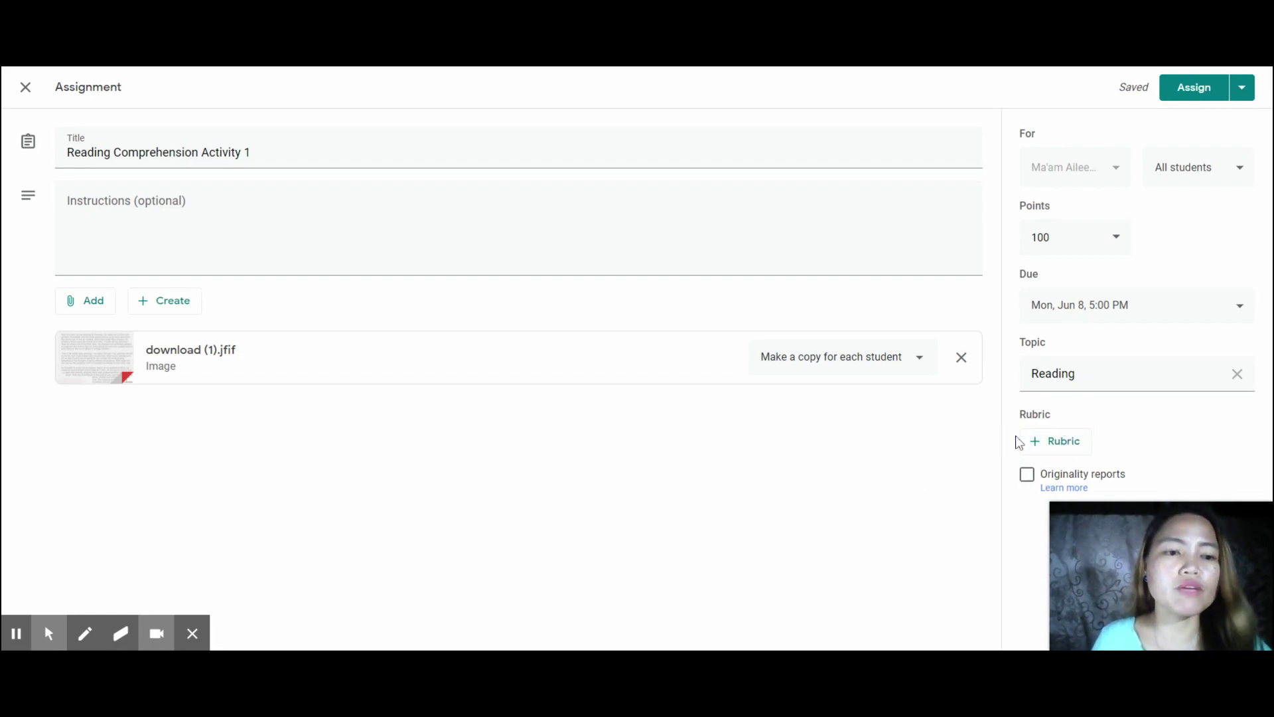
pyautogui.click(1057, 446)
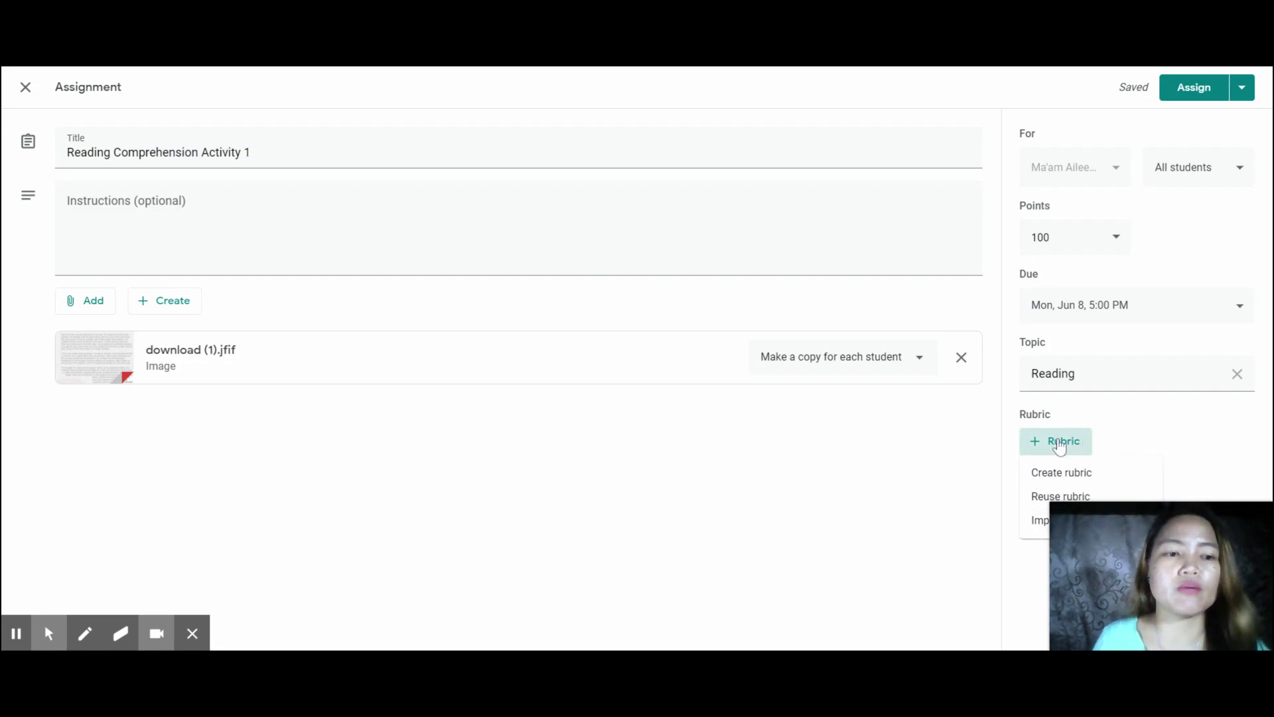
pyautogui.click(550, 477)
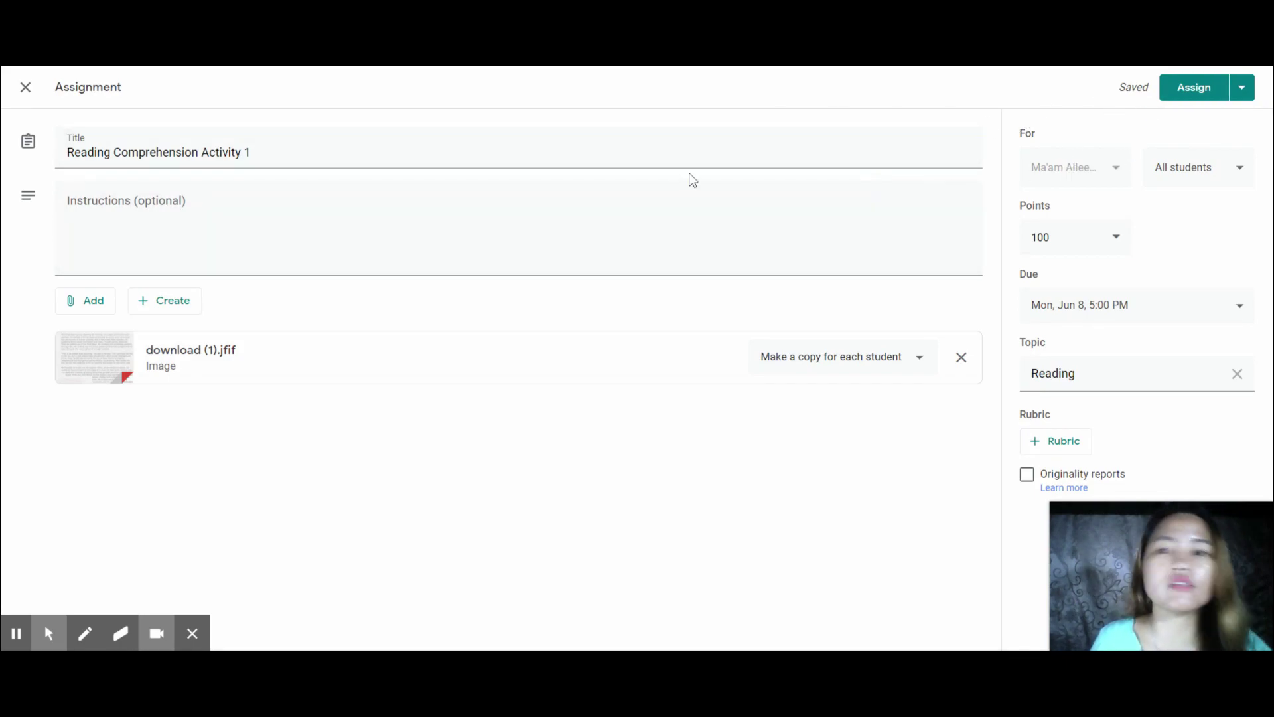
# - Assign Reading Comprehension Activity 1 and confirm, then open the Reading topic's options
pyautogui.click(1190, 86)
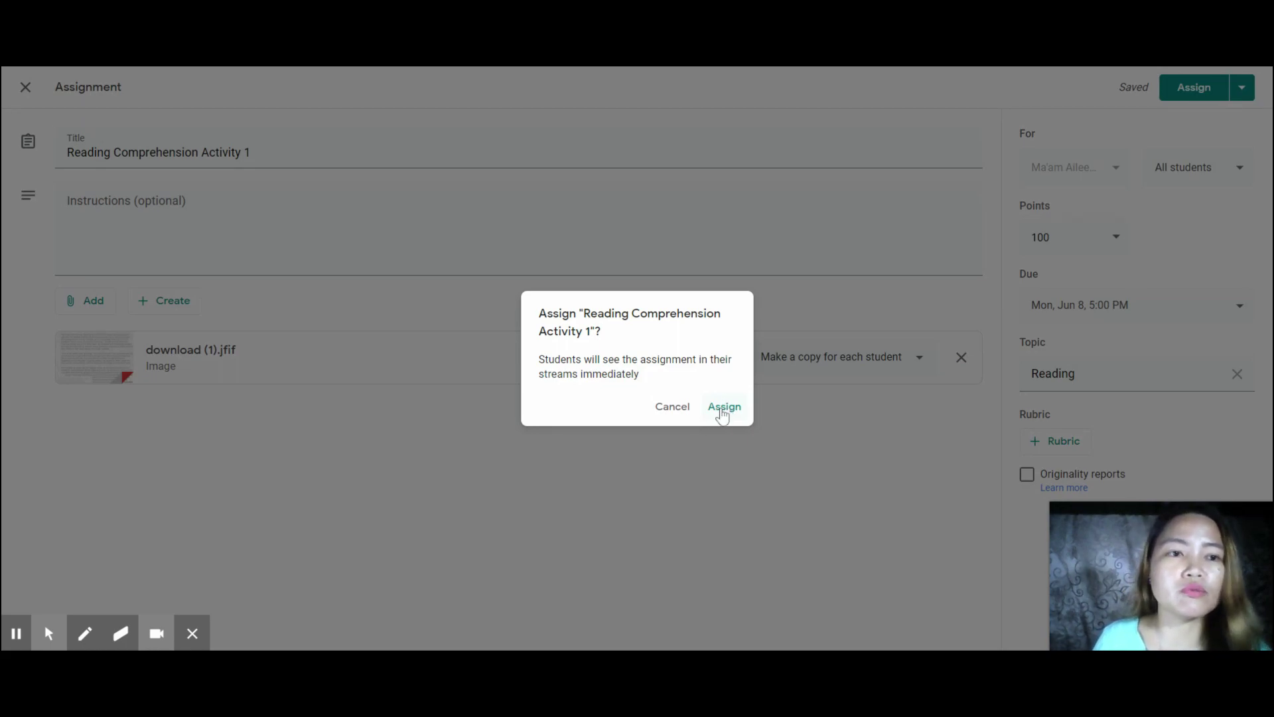
pyautogui.click(721, 408)
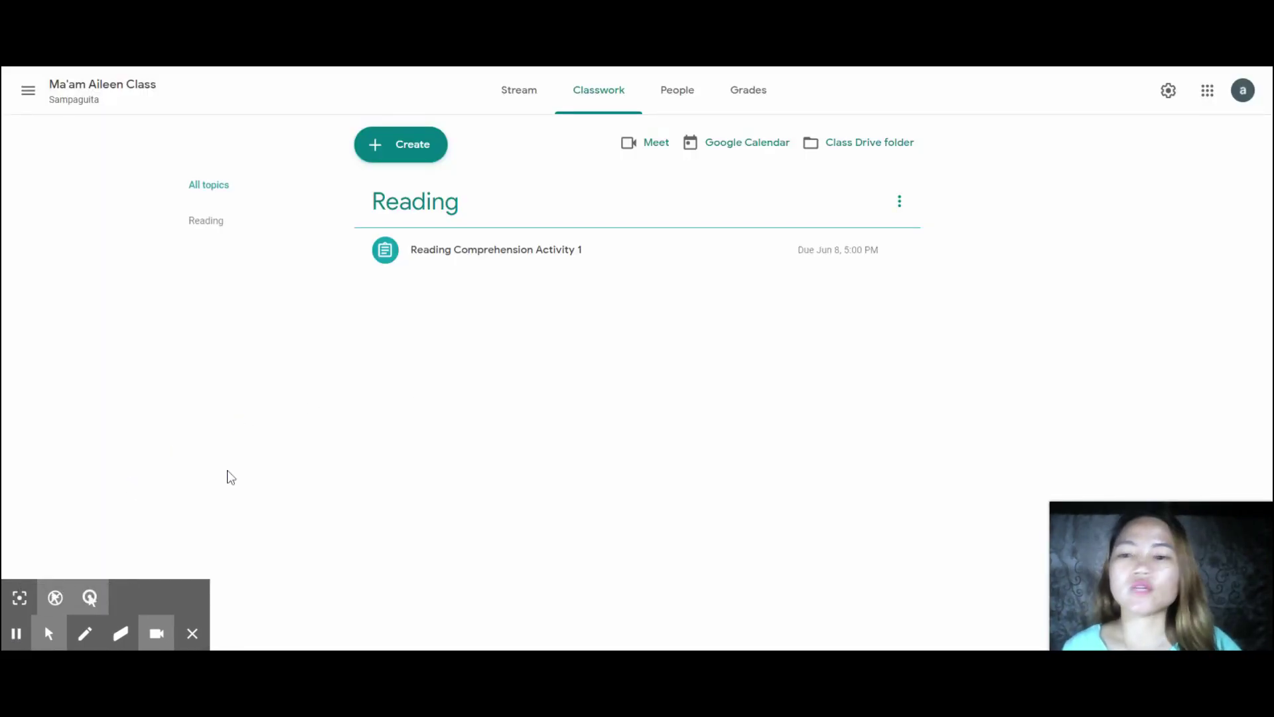
pyautogui.click(901, 202)
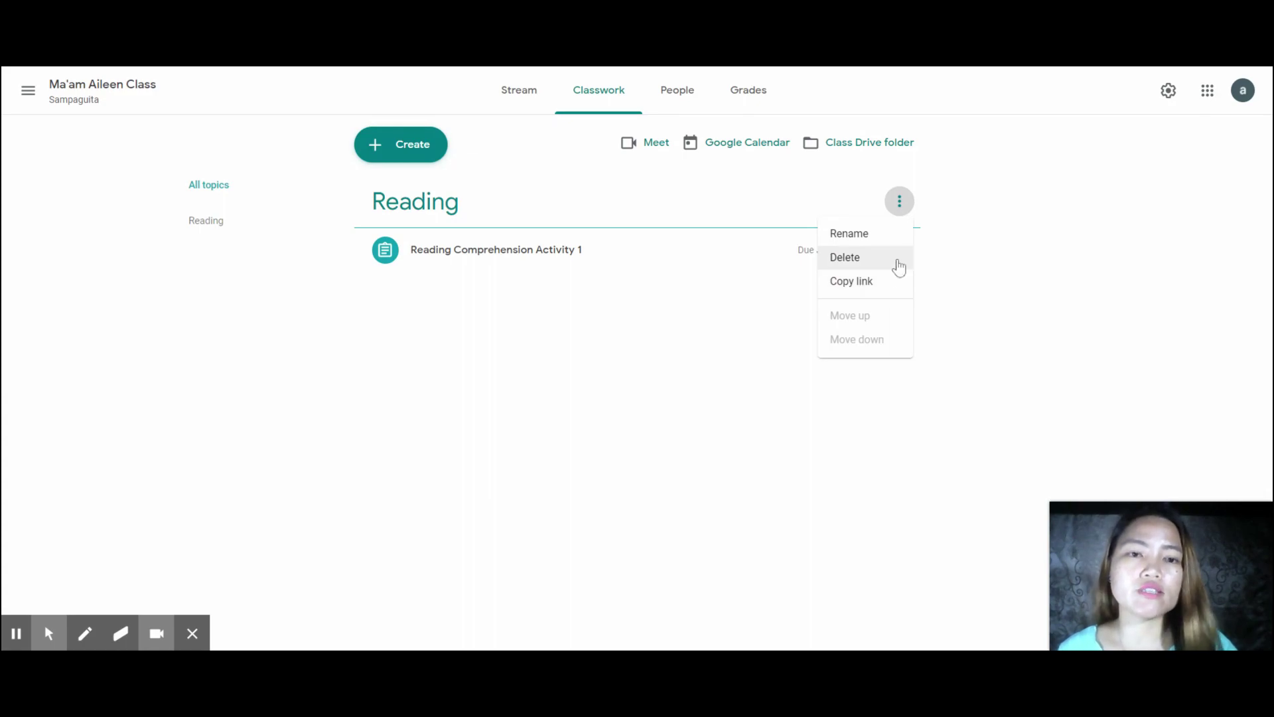
pyautogui.click(1012, 232)
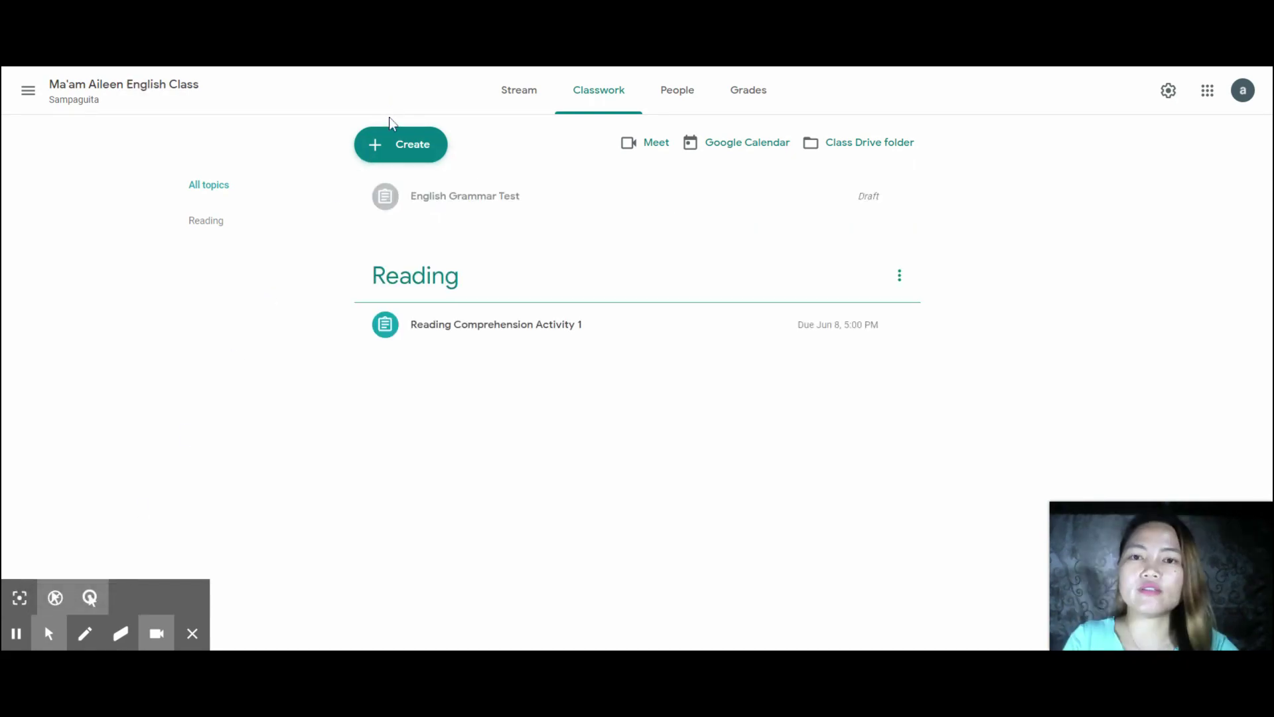
# - Create a quiz assignment with a blank quiz attached, titled 'English 6 1st Quiz'
pyautogui.click(400, 156)
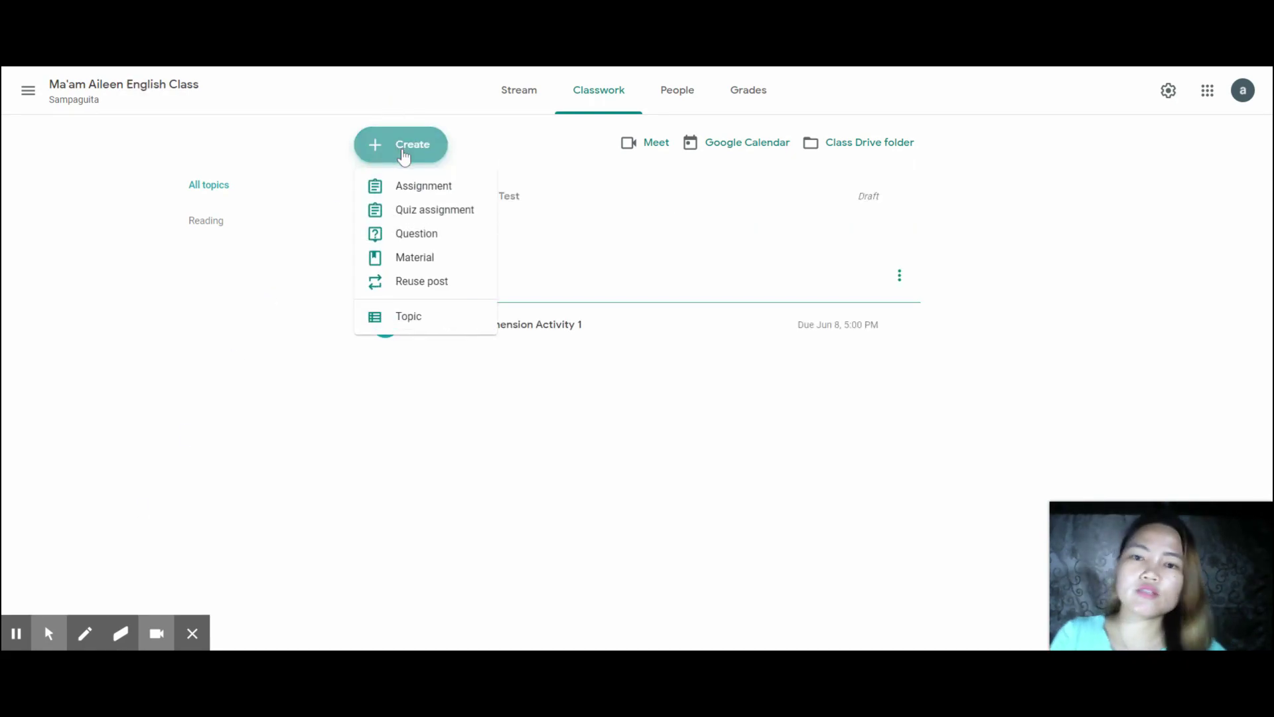
pyautogui.click(425, 214)
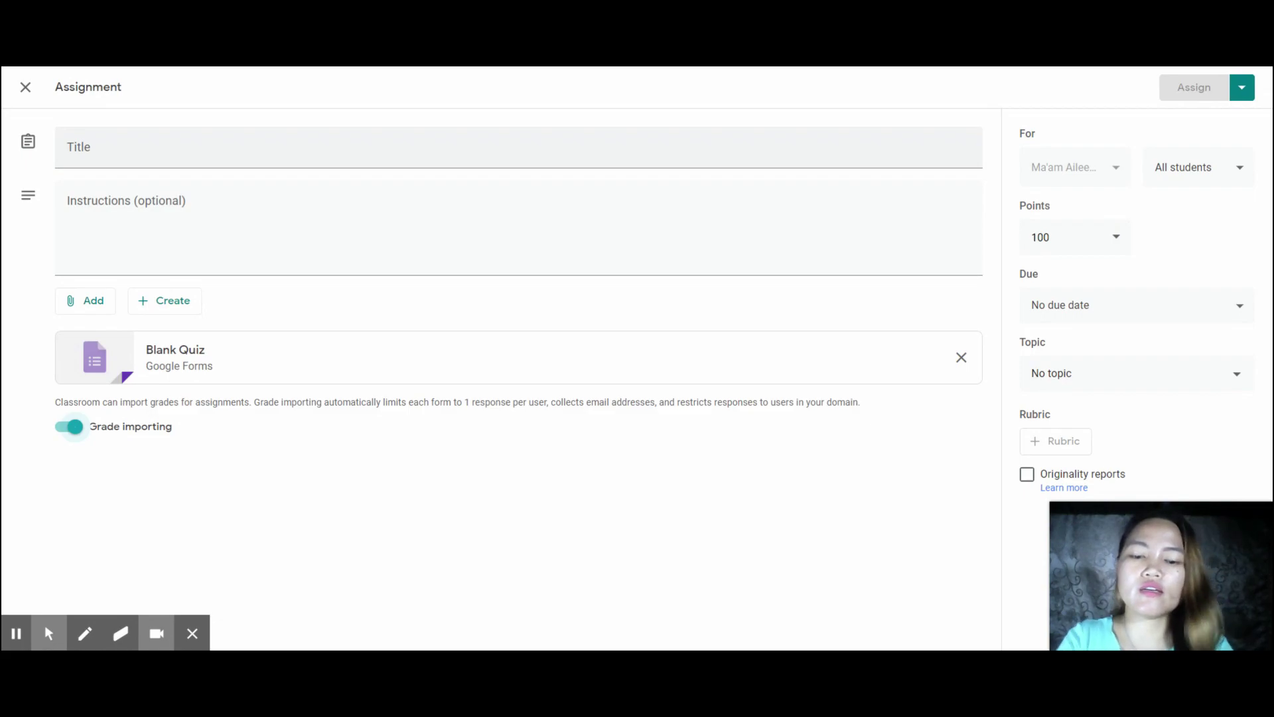
pyautogui.click(102, 158)
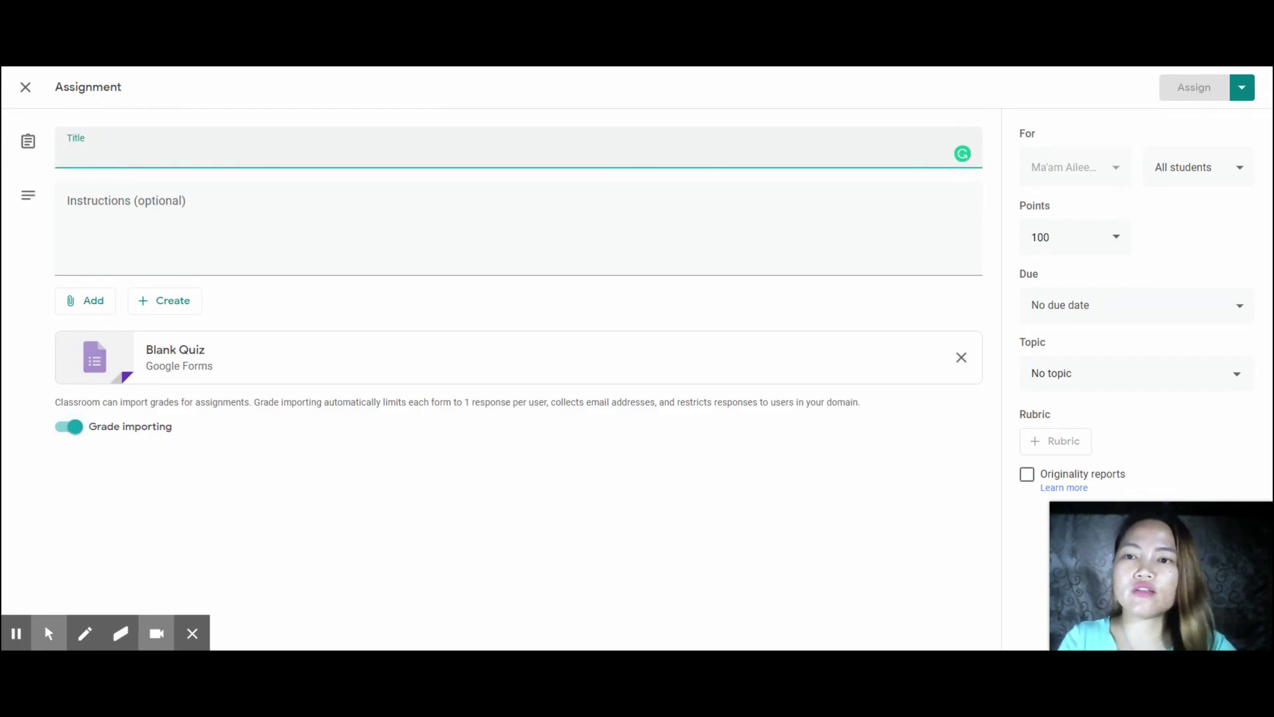
pyautogui.write('English')
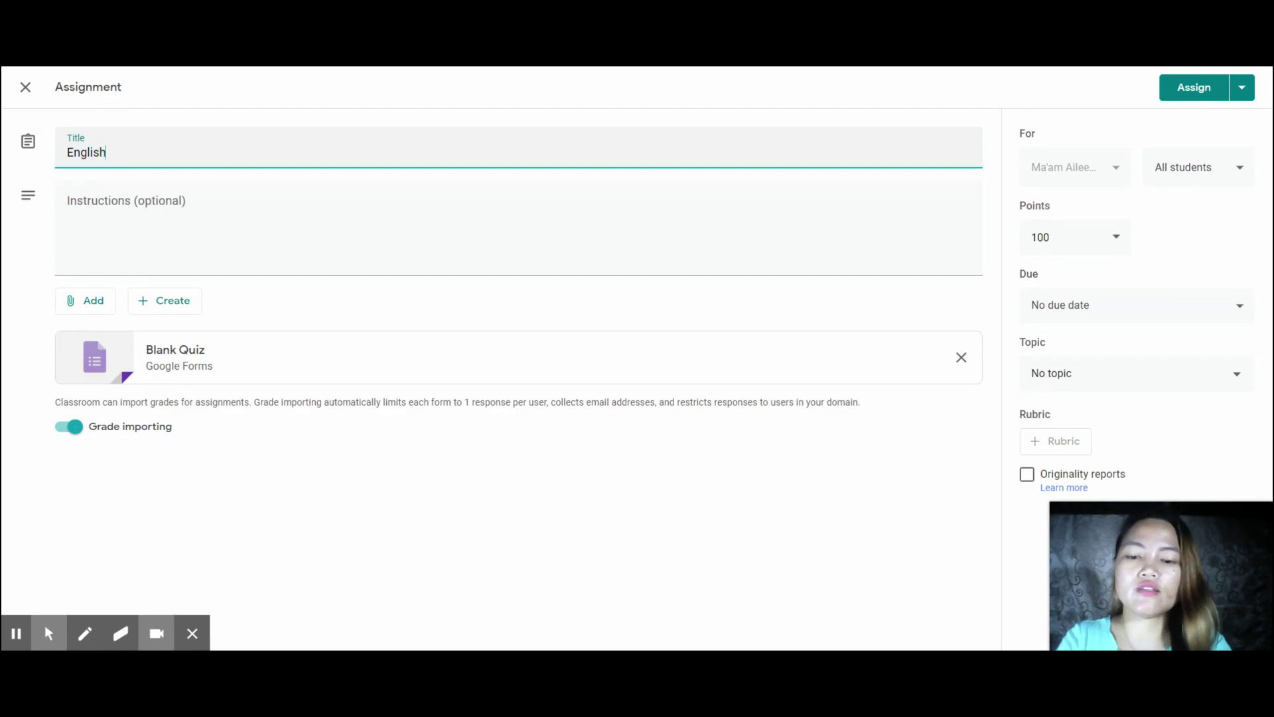
pyautogui.write(' 6 1st Quiz')
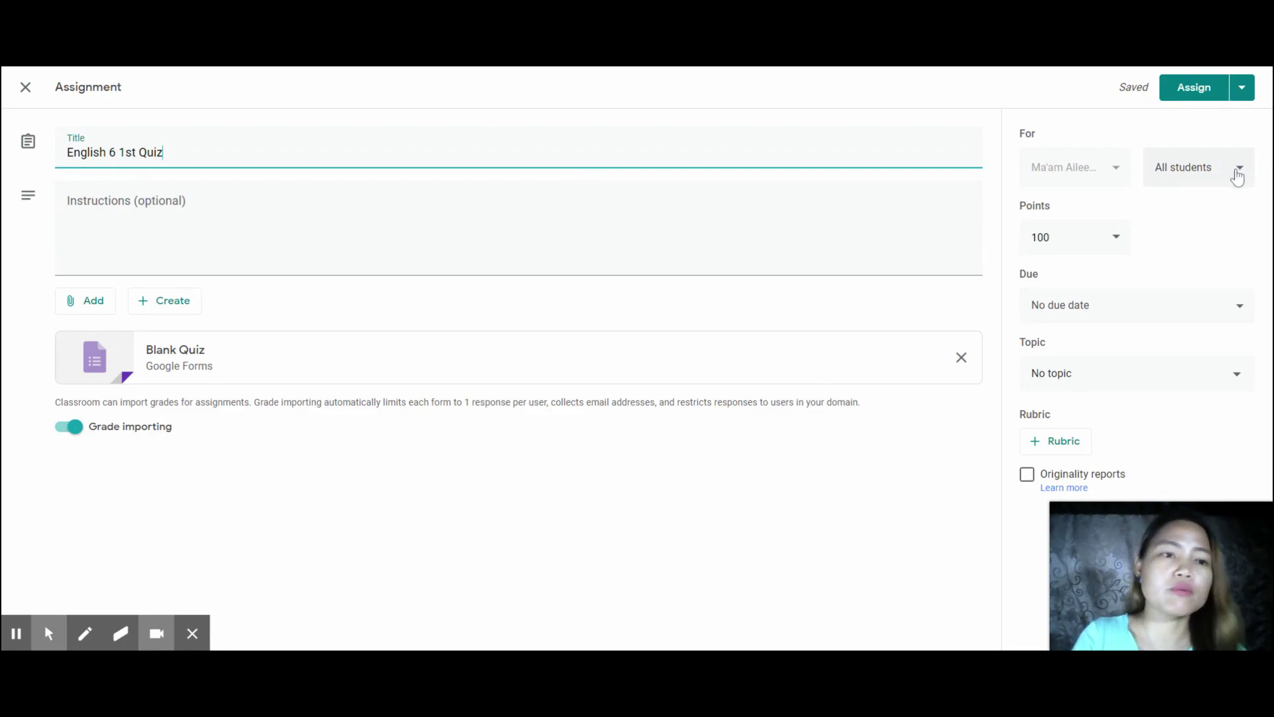
# - Set the quiz's points value to 100
pyautogui.click(1115, 241)
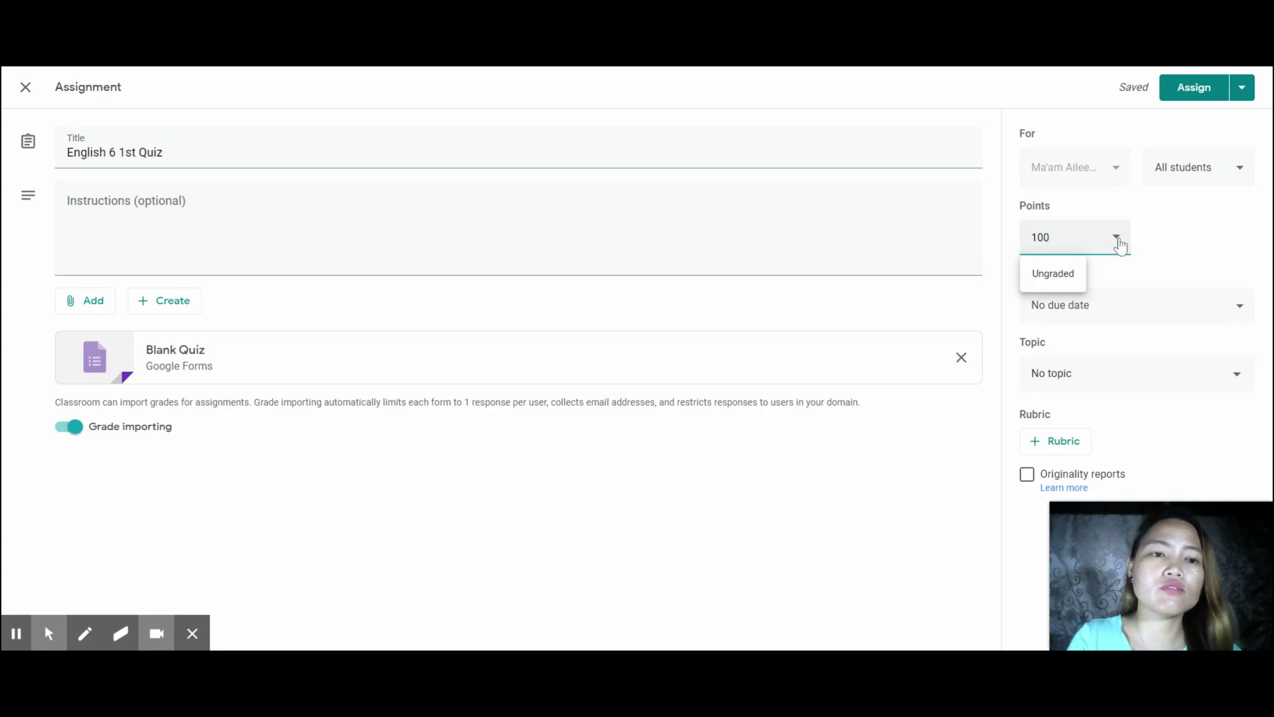
pyautogui.click(1082, 238)
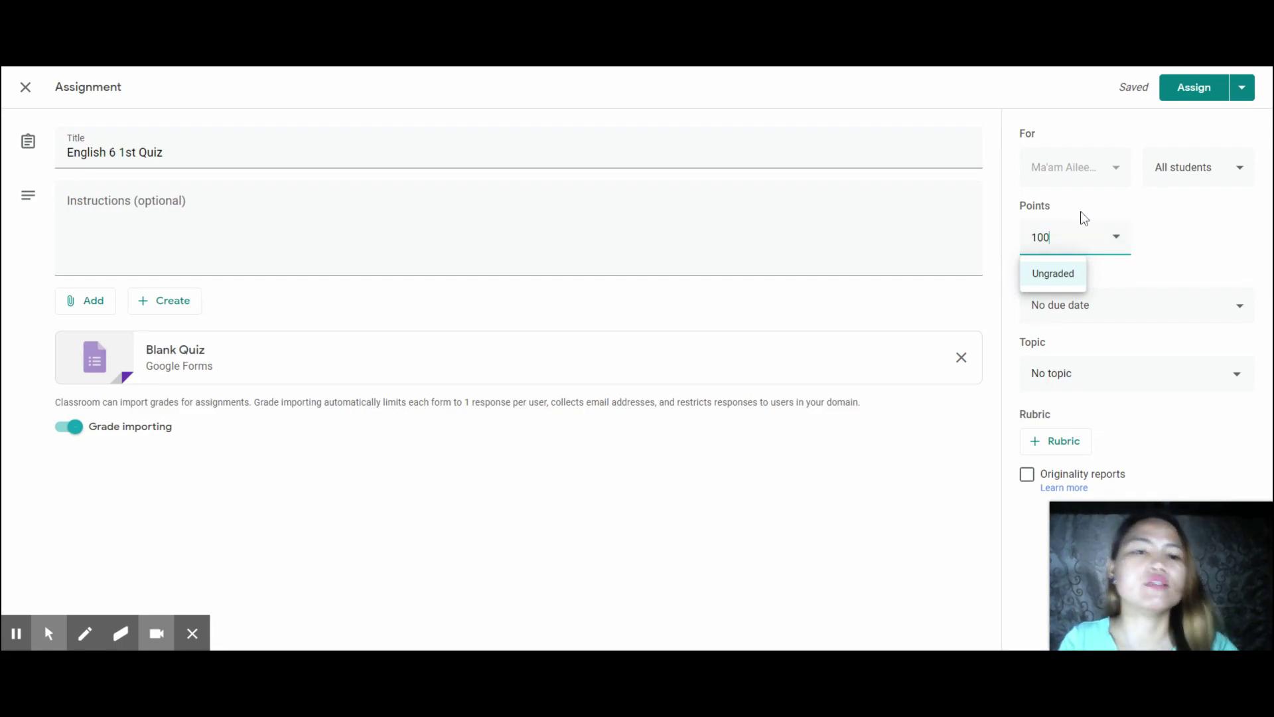
pyautogui.press('BackSpace')
pyautogui.press('BackSpace')
pyautogui.press('BackSpace')
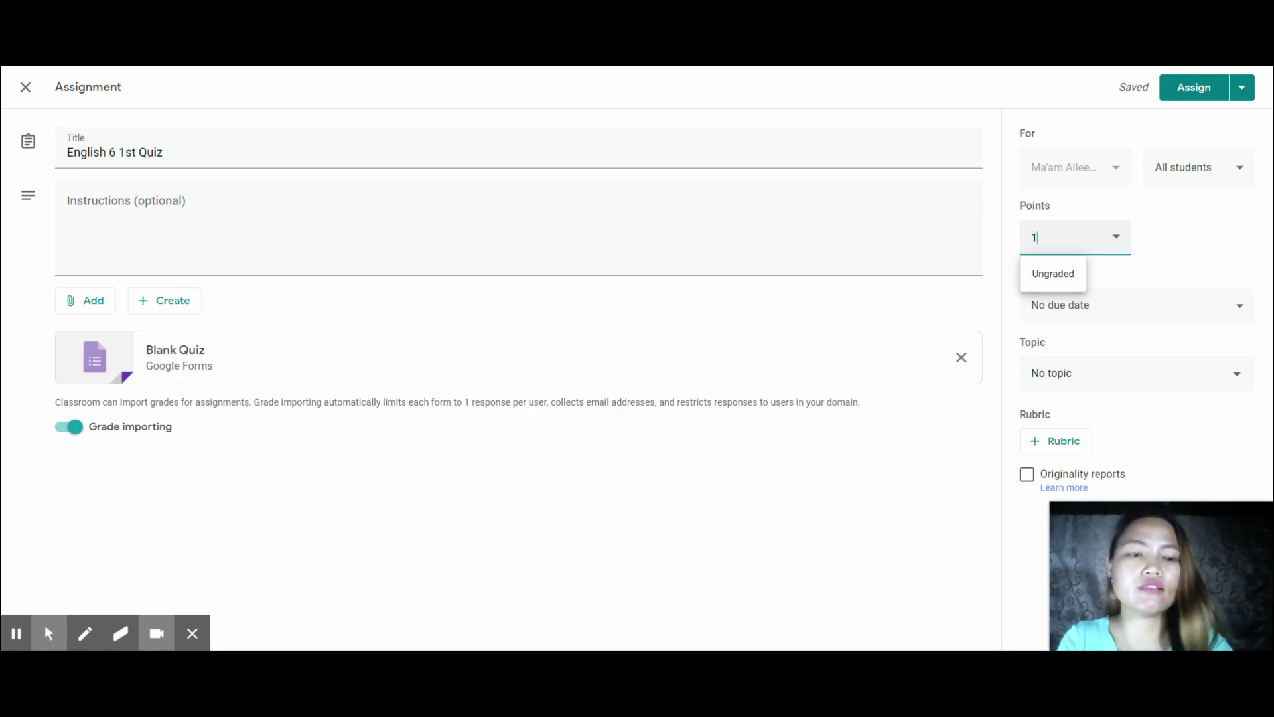
pyautogui.write('100')
pyautogui.click(1169, 243)
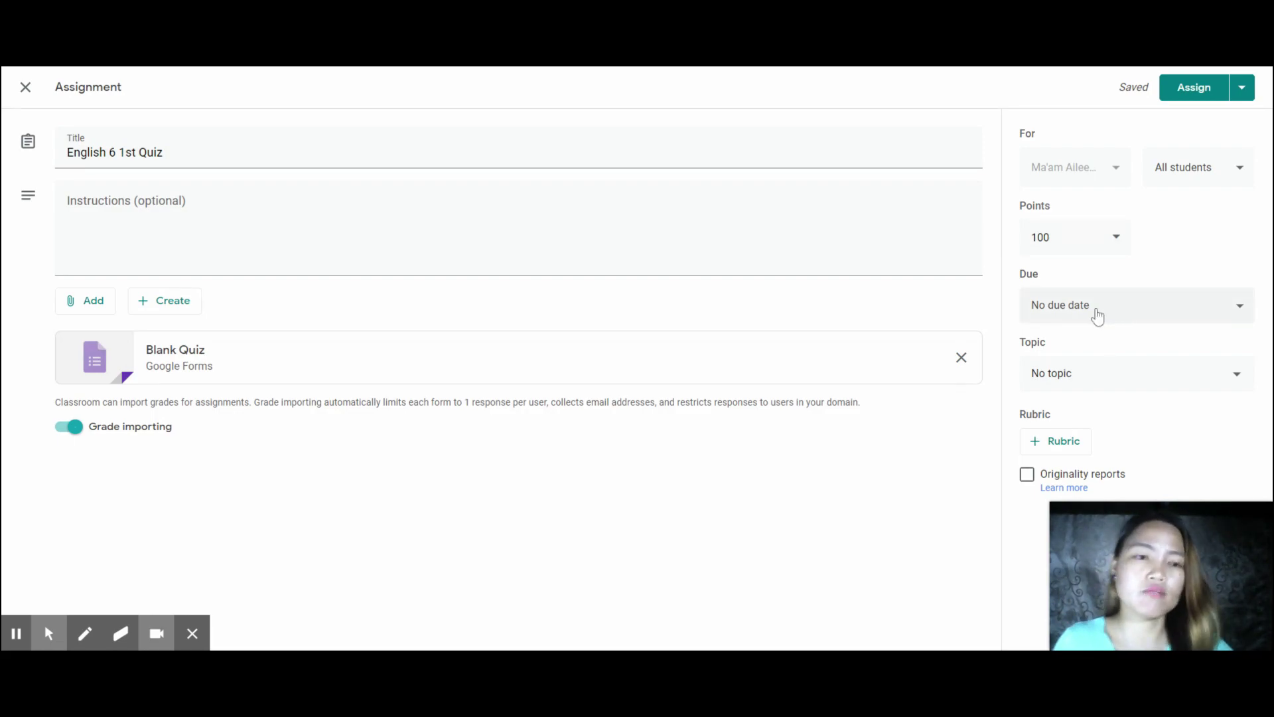
# - Leave the quiz without a topic and close it as a draft
pyautogui.click(1095, 382)
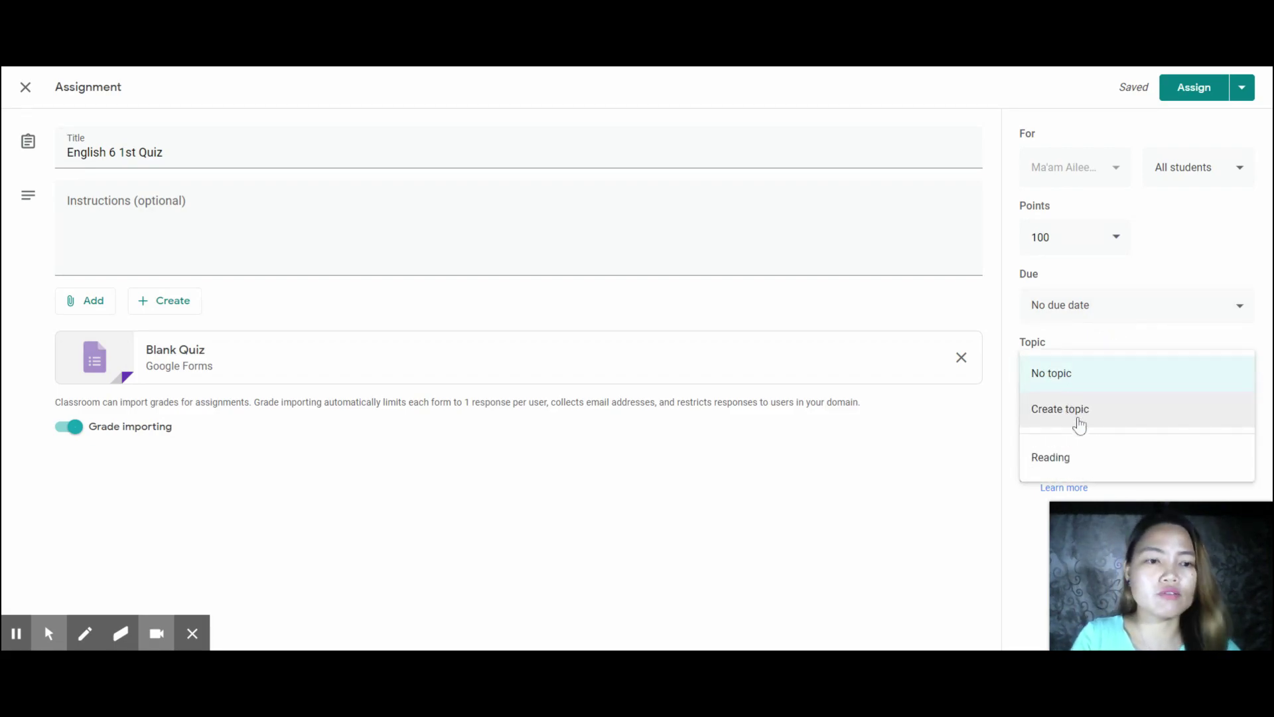
pyautogui.click(994, 449)
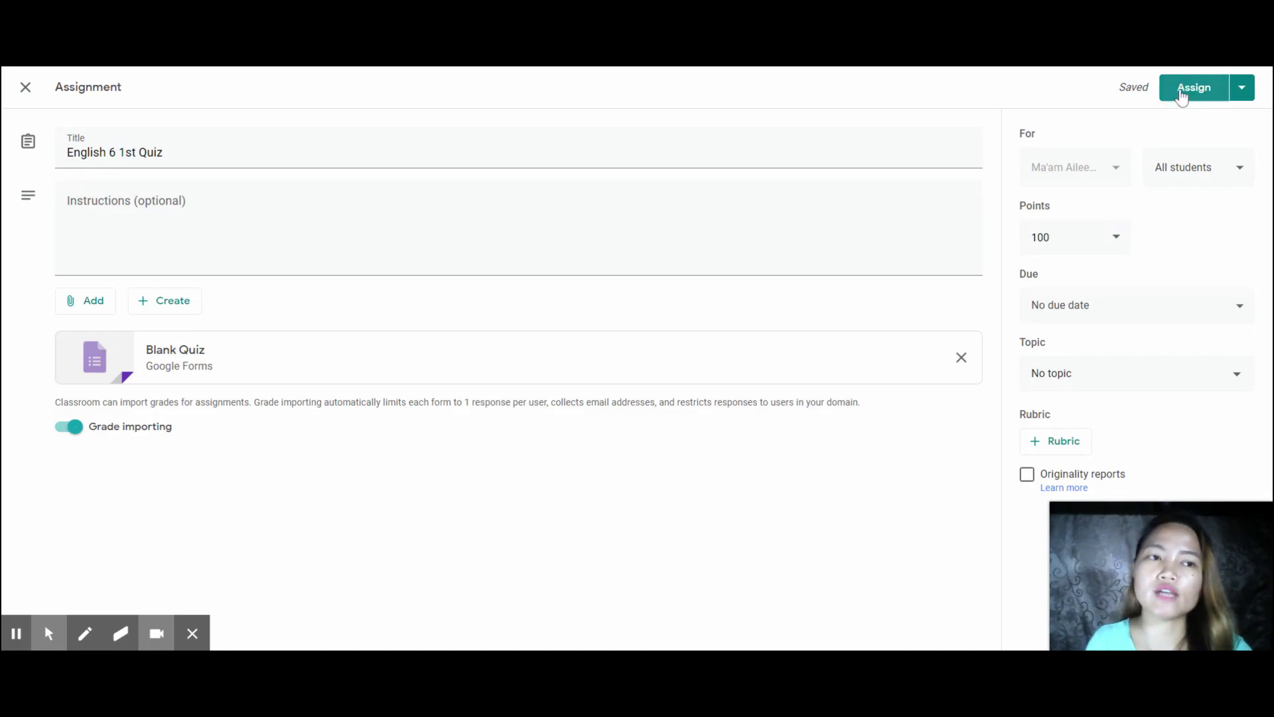
pyautogui.click(26, 88)
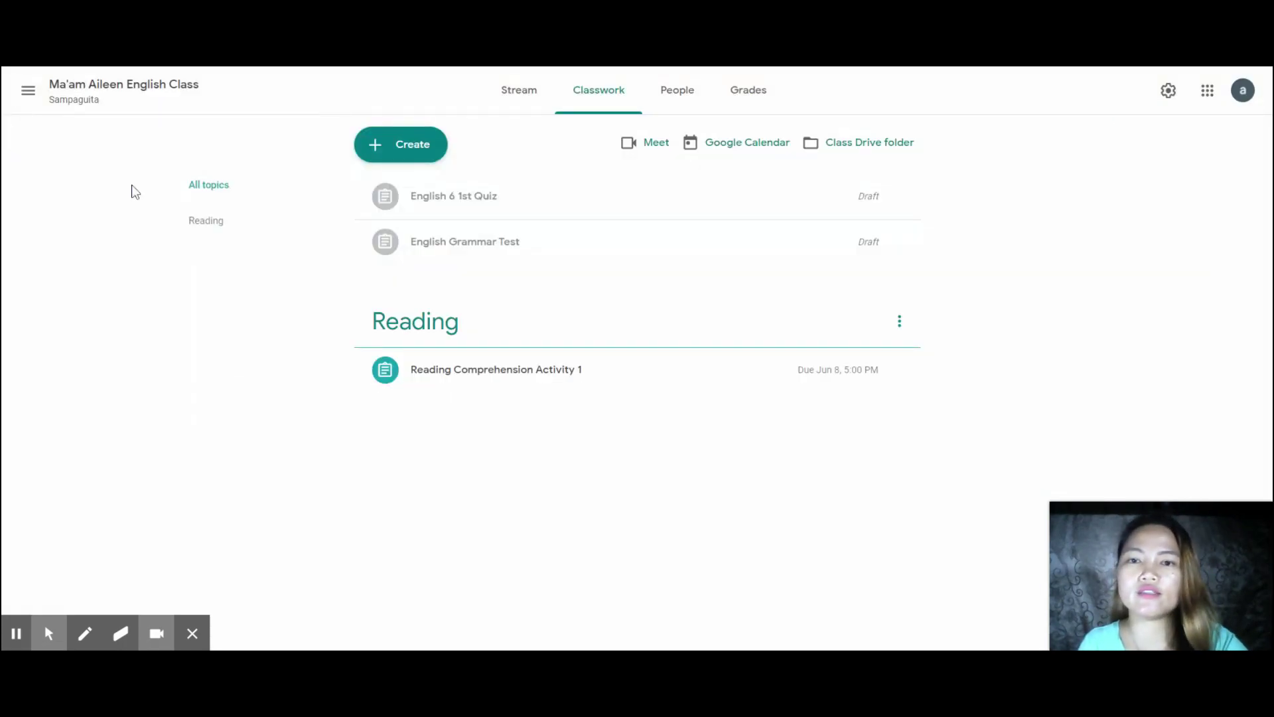
# - Start a new question post and review the question type choices, keeping Short answer
pyautogui.click(418, 158)
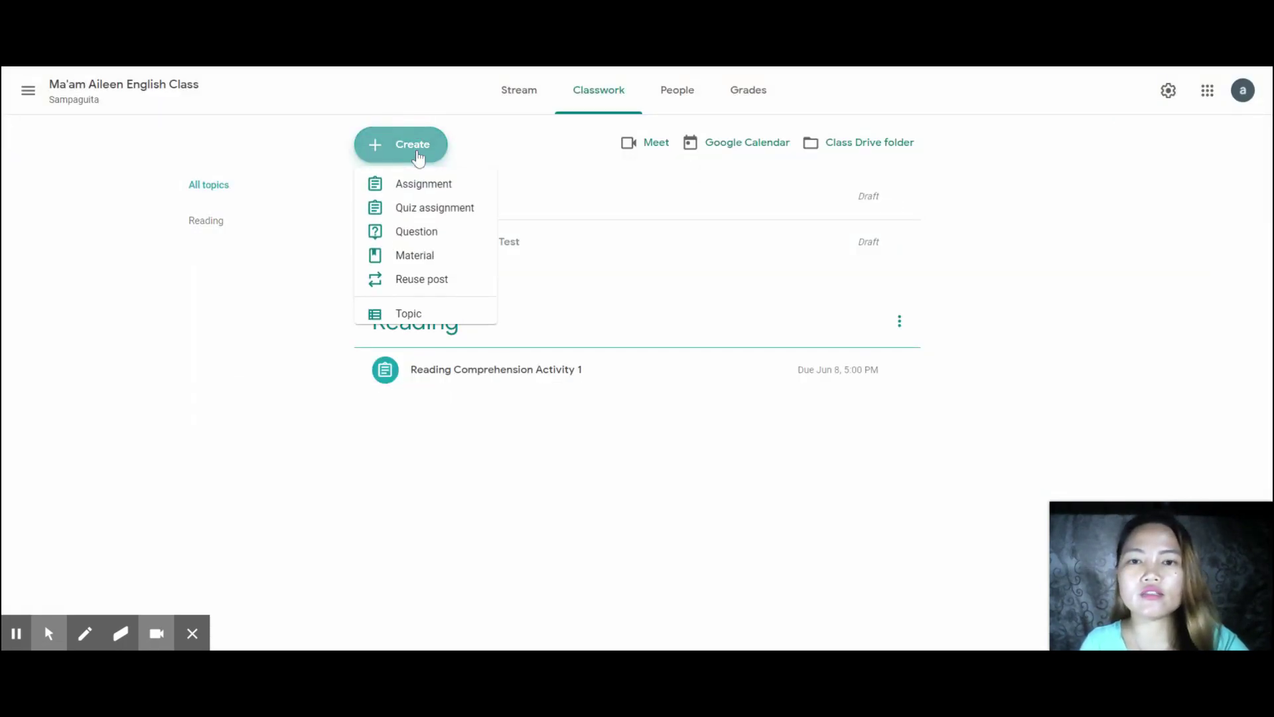
pyautogui.click(405, 236)
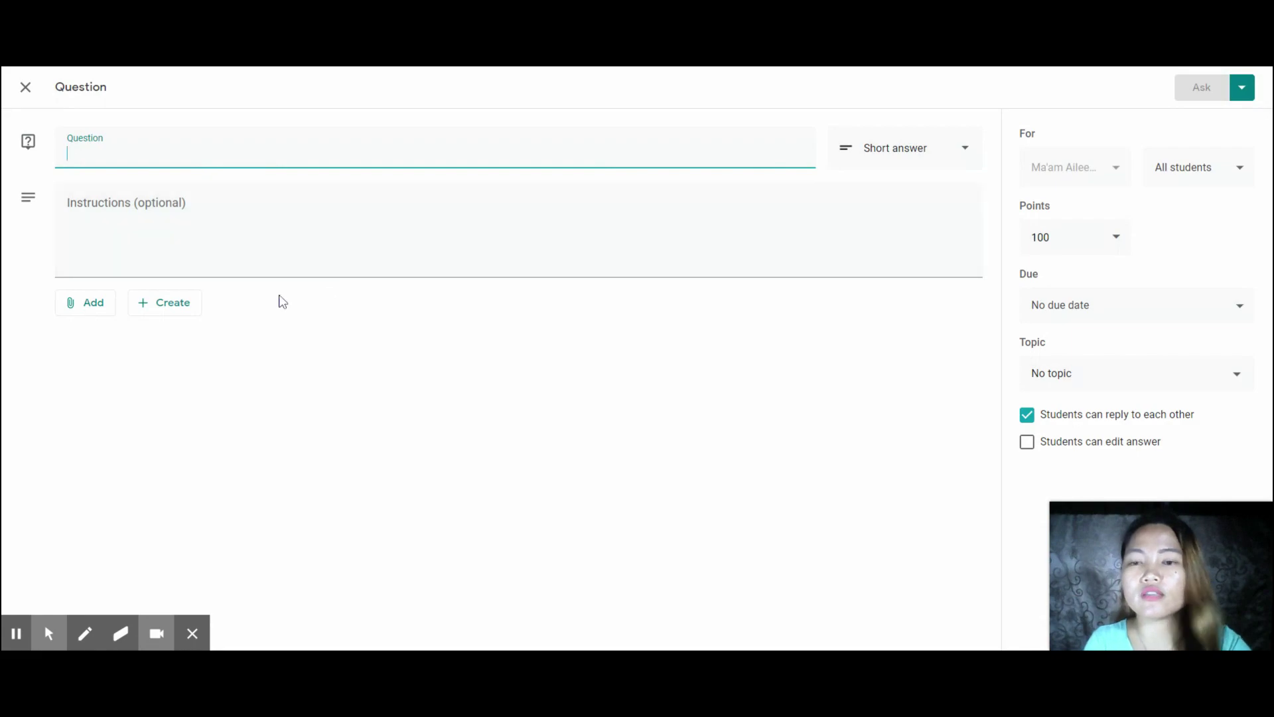
pyautogui.click(970, 155)
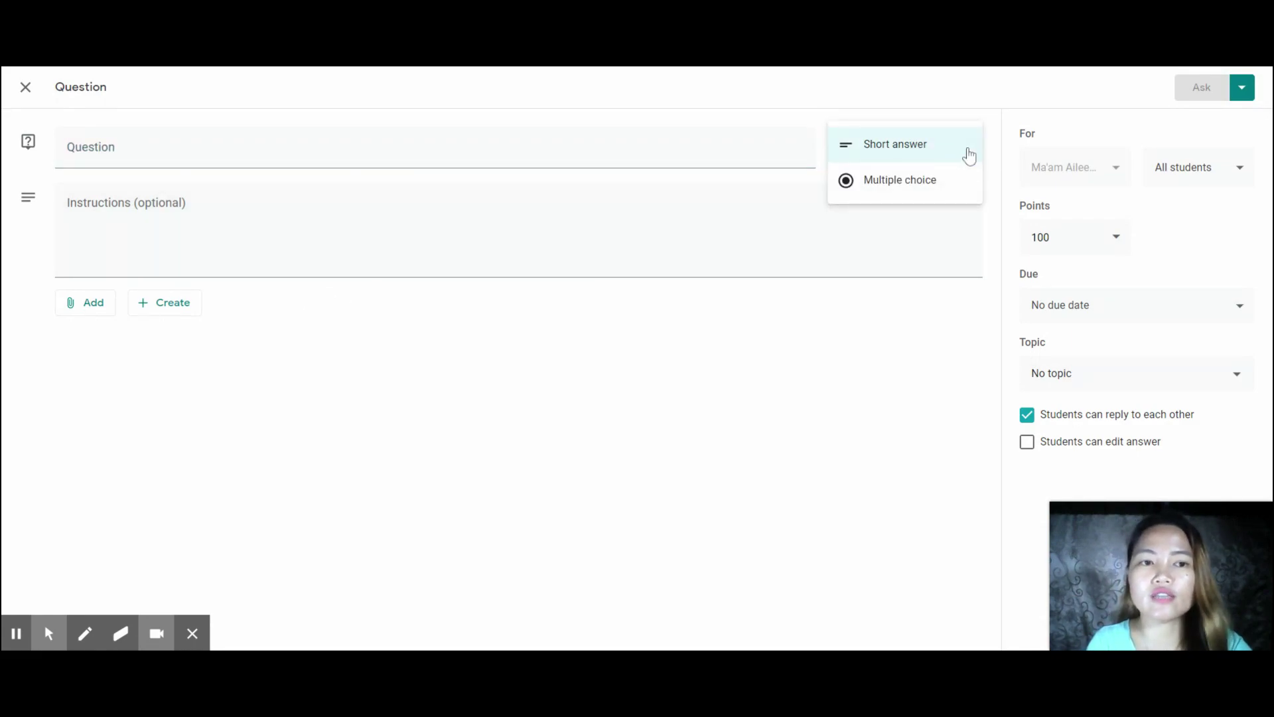
pyautogui.click(966, 152)
pyautogui.click(969, 155)
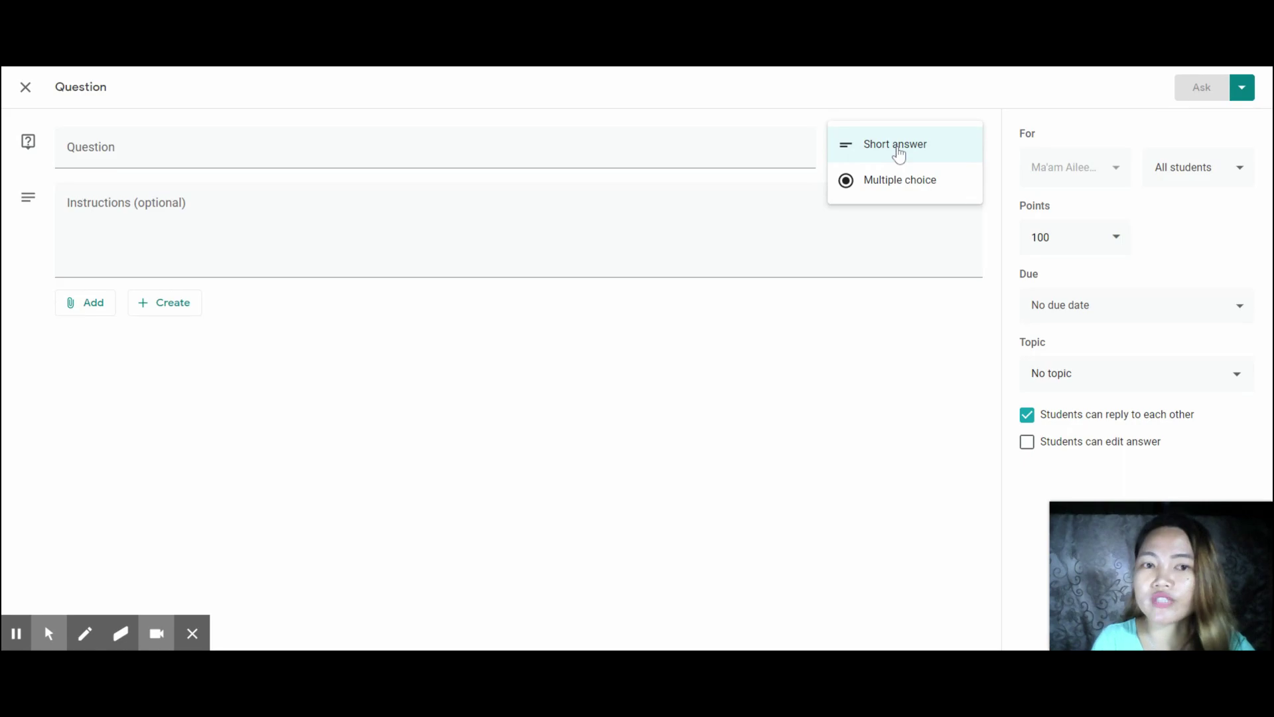
# - Review the 100-point options, then close the question without posting it
pyautogui.click(1116, 237)
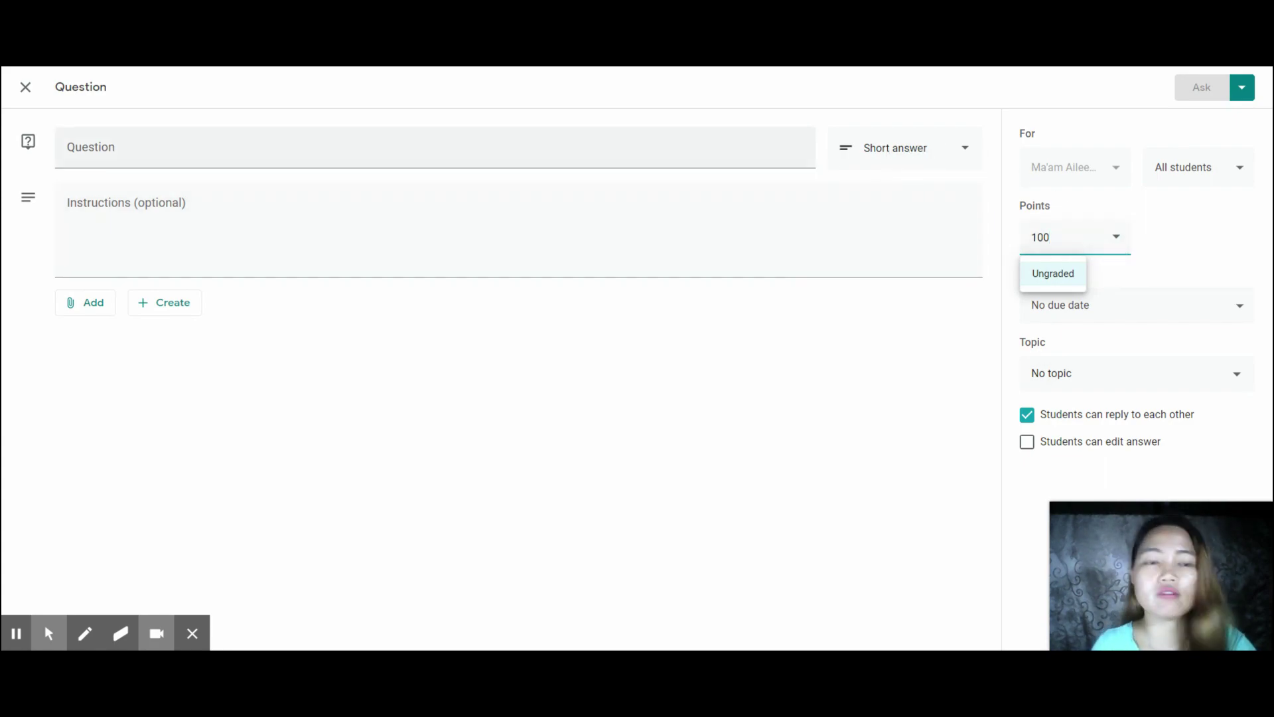
pyautogui.click(612, 416)
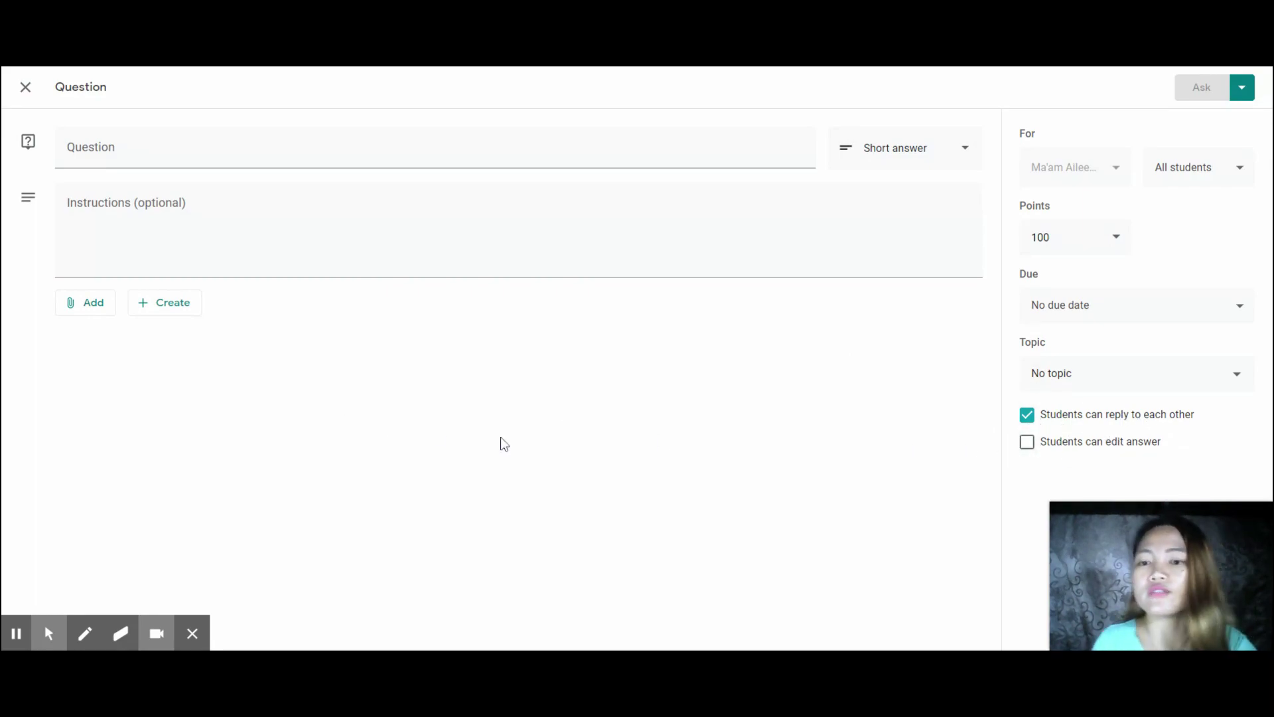
pyautogui.click(26, 87)
# - Start a material post, review its topic and attachment choices, then discard it
pyautogui.click(385, 154)
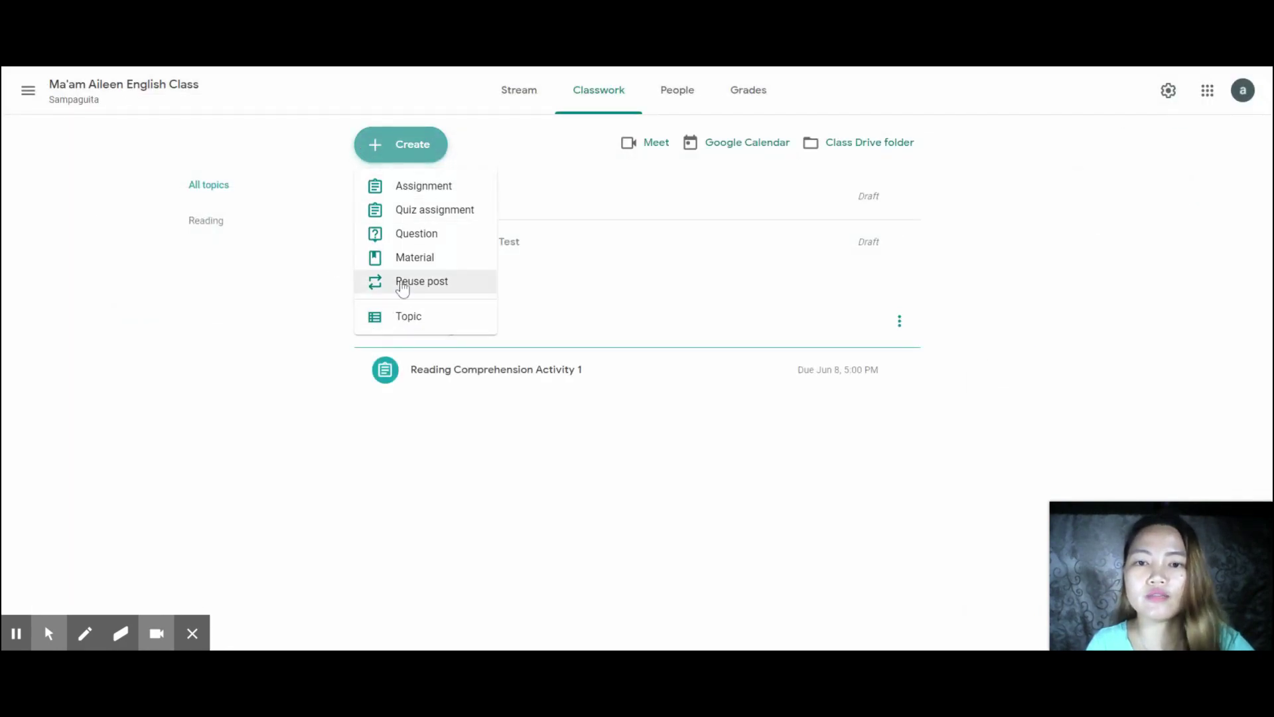
pyautogui.click(392, 264)
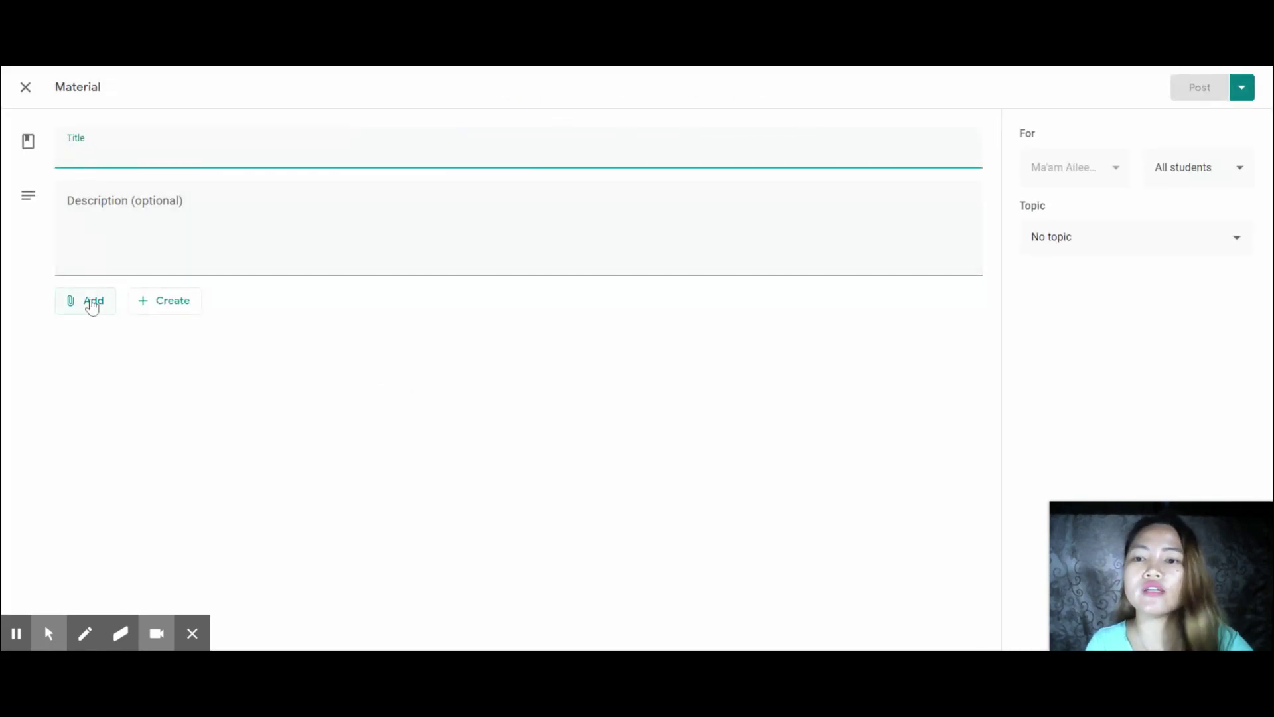
pyautogui.click(1060, 237)
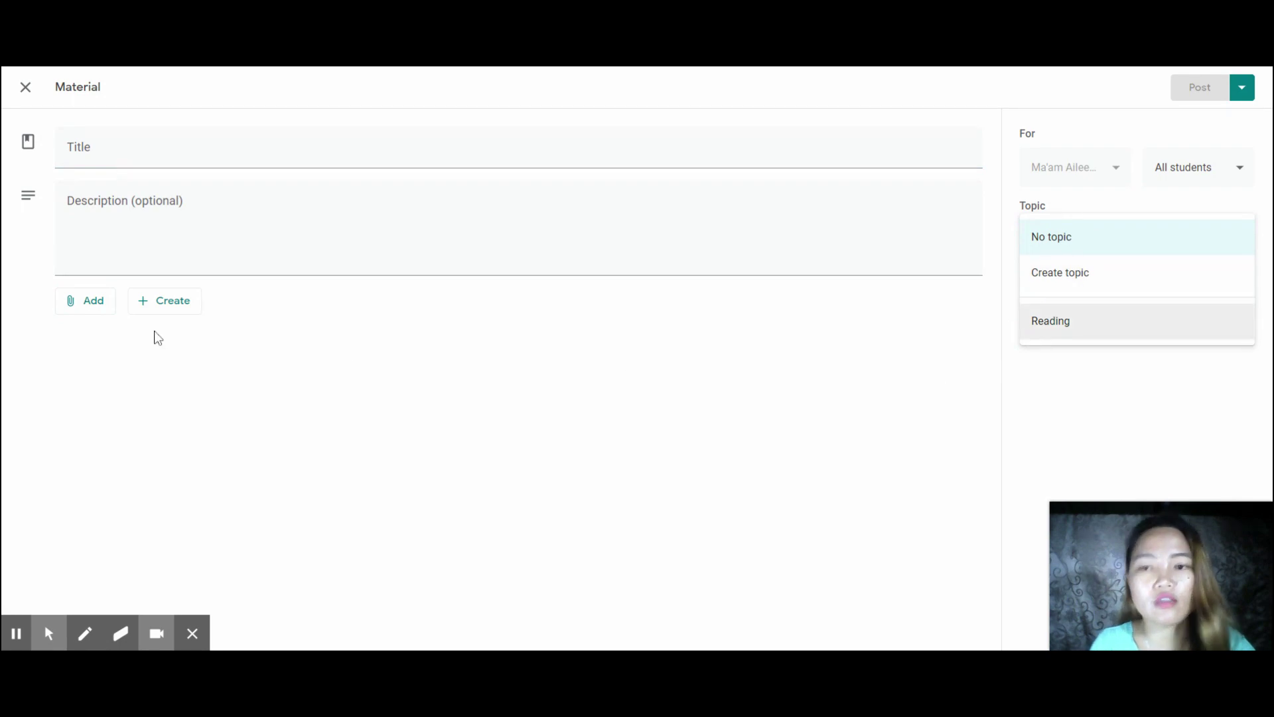
pyautogui.click(91, 304)
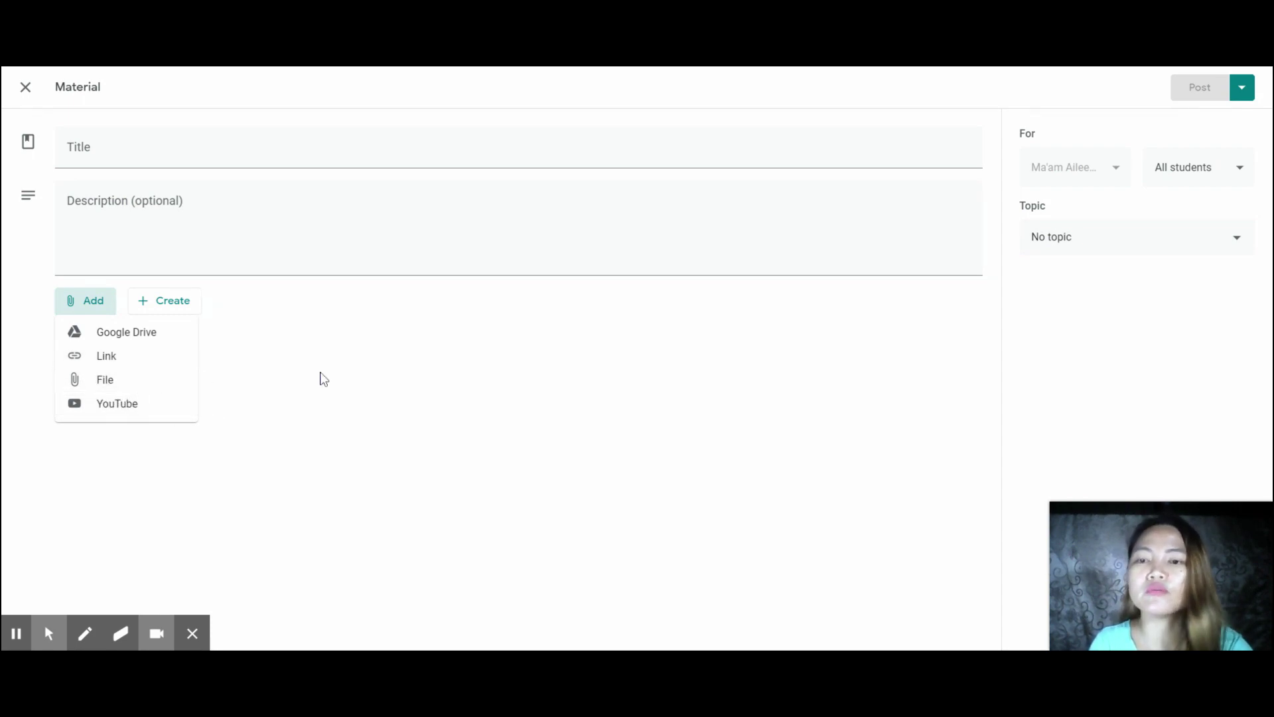
pyautogui.click(301, 356)
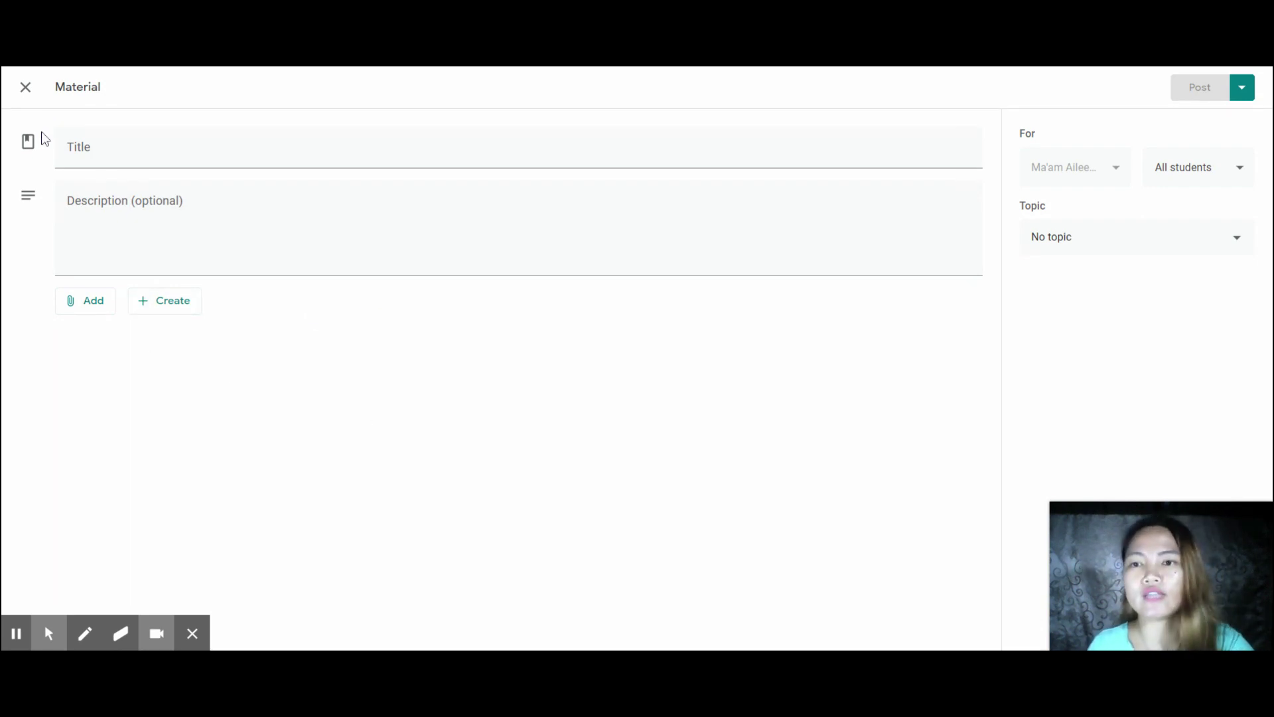
pyautogui.click(26, 87)
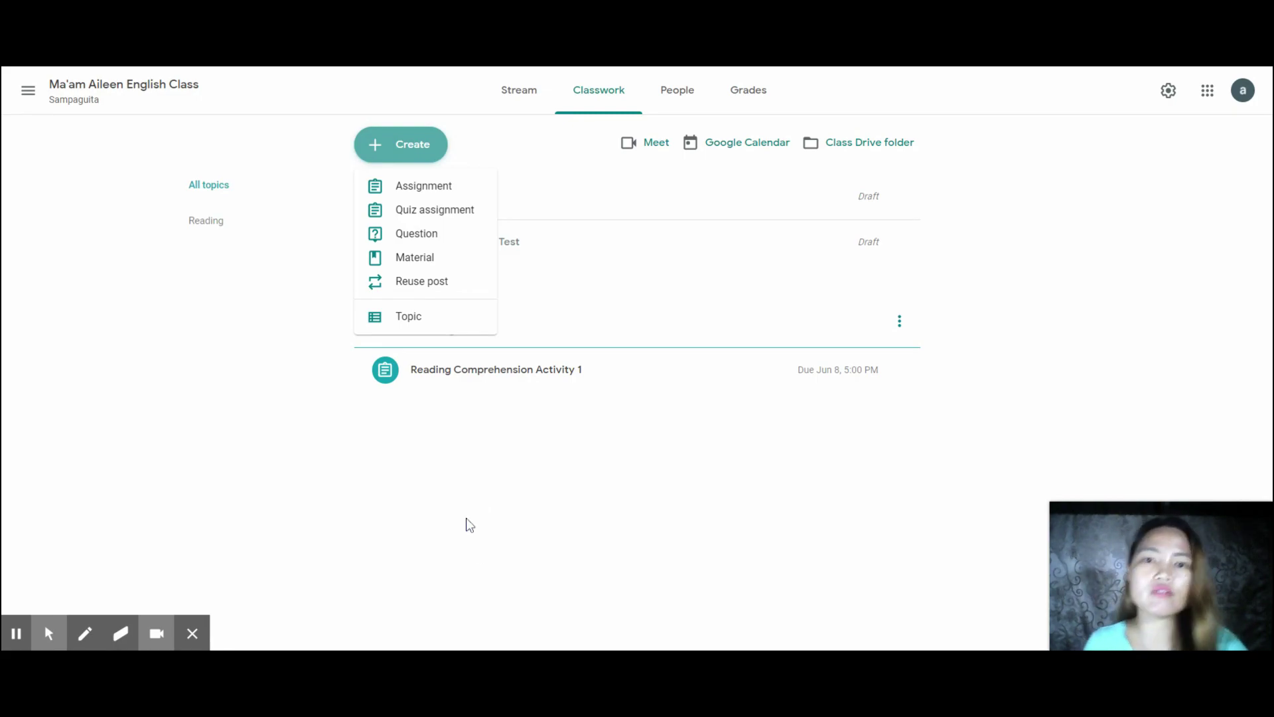
# - View the class's People list, then the Grades page showing no students
pyautogui.click(449, 459)
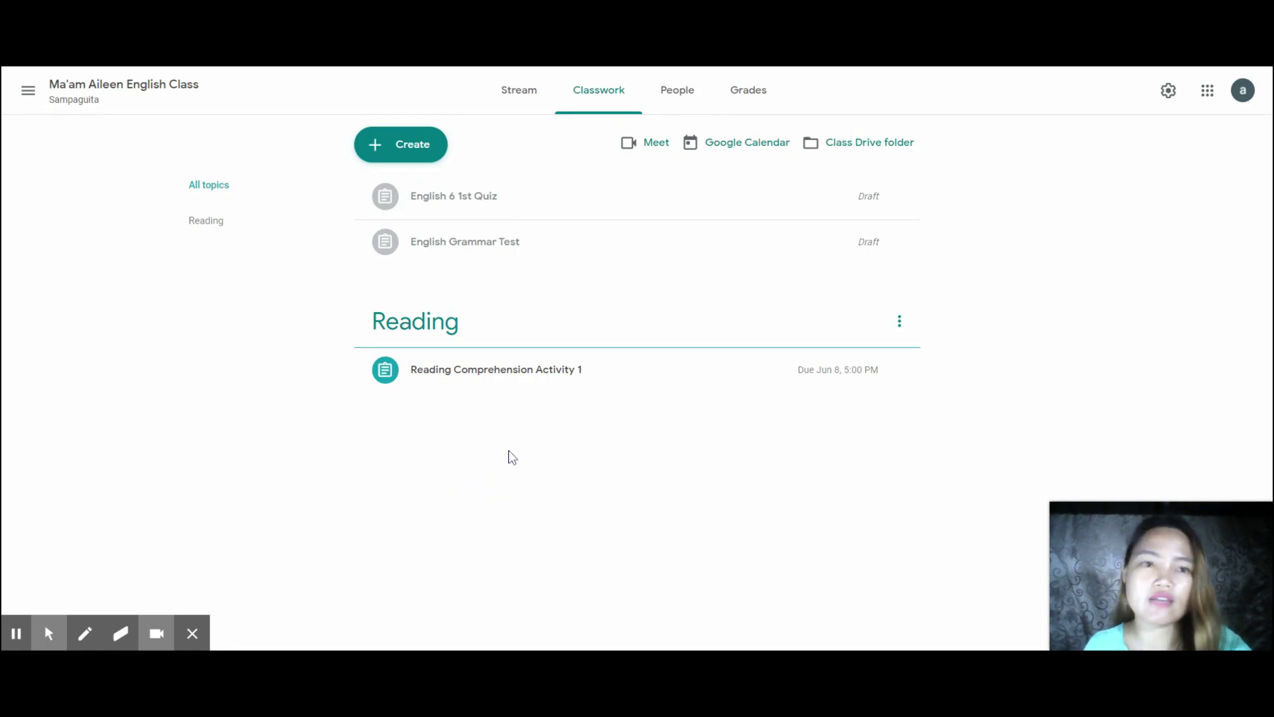
pyautogui.click(688, 91)
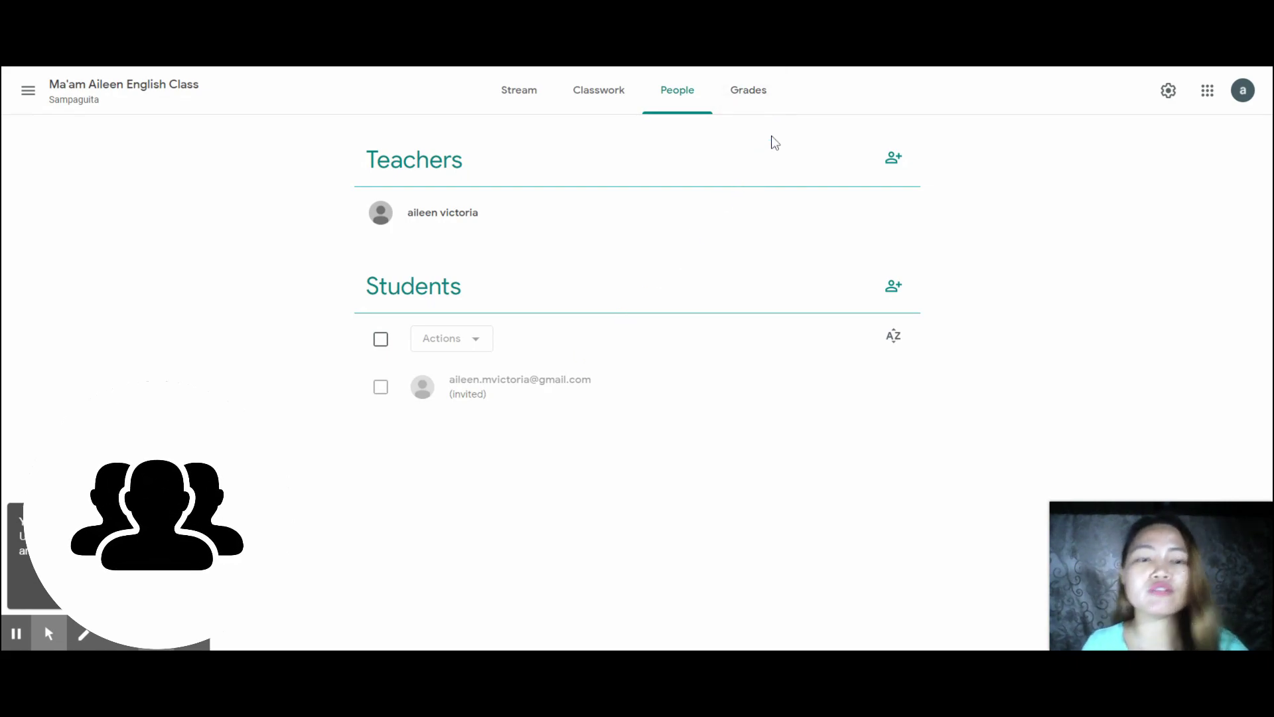
pyautogui.click(757, 105)
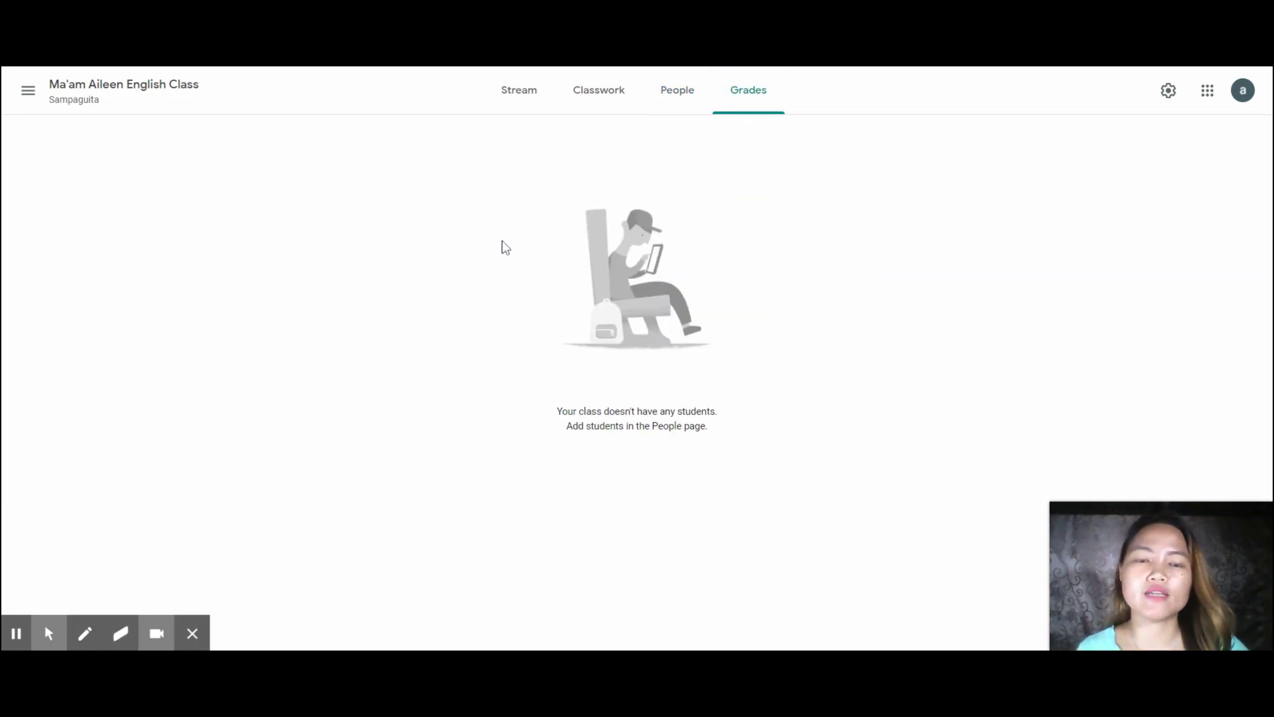